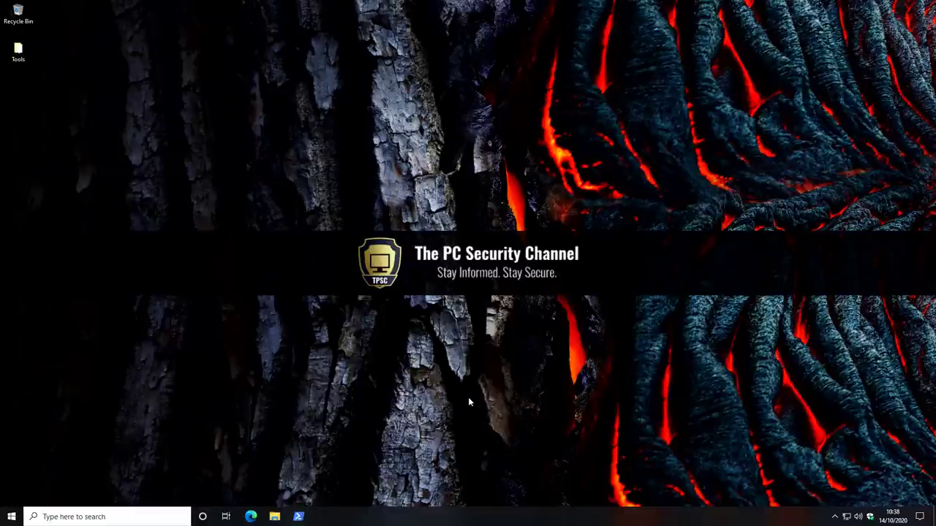
Open Windows Security's 'Security at a glance' page from the system tray shield icon.
click(870, 516)
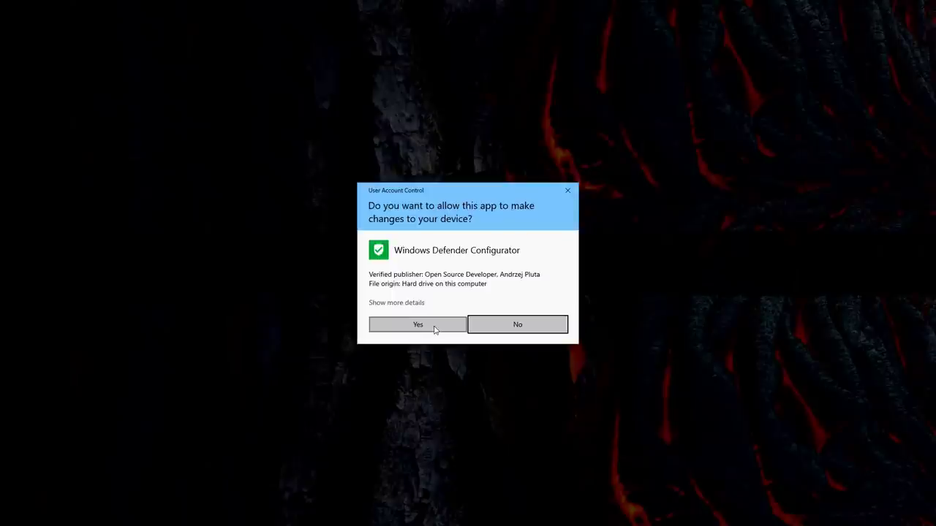
Launch ConfigureDefender from the Tools folder with administrator rights.
click(434, 328)
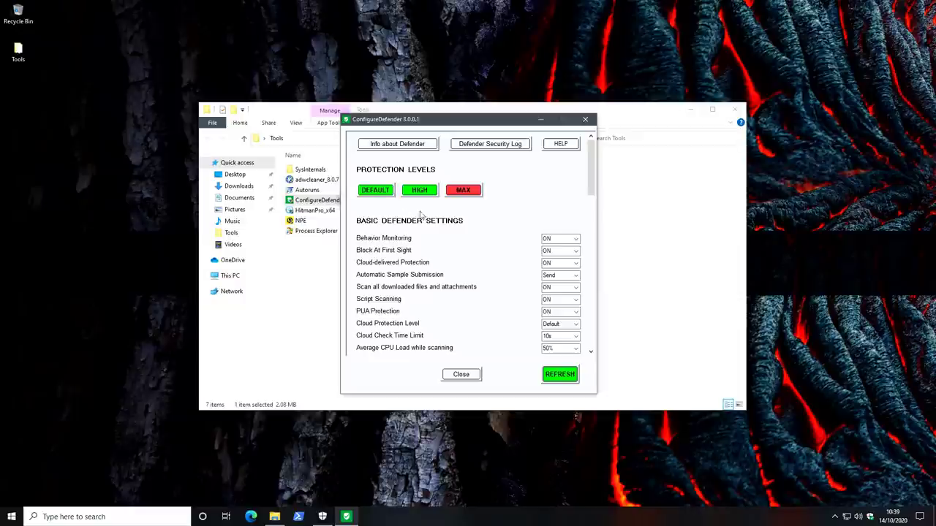
Apply ConfigureDefender's MAX protection level, dismissing the warning and the excluded-folders message.
click(471, 192)
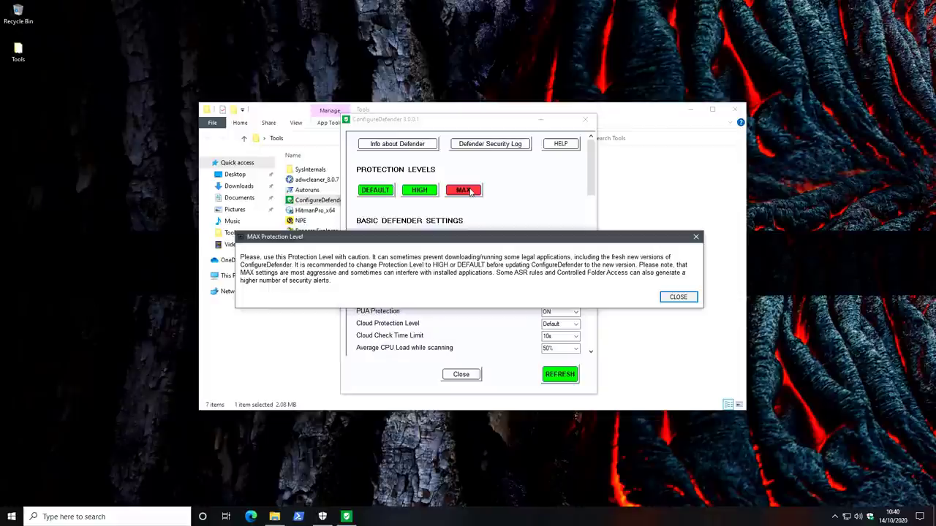
click(666, 299)
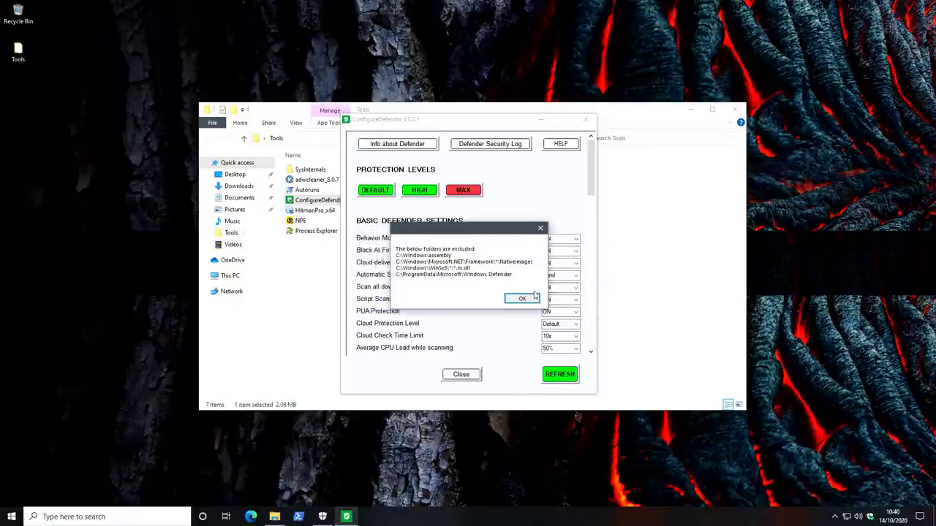
click(519, 298)
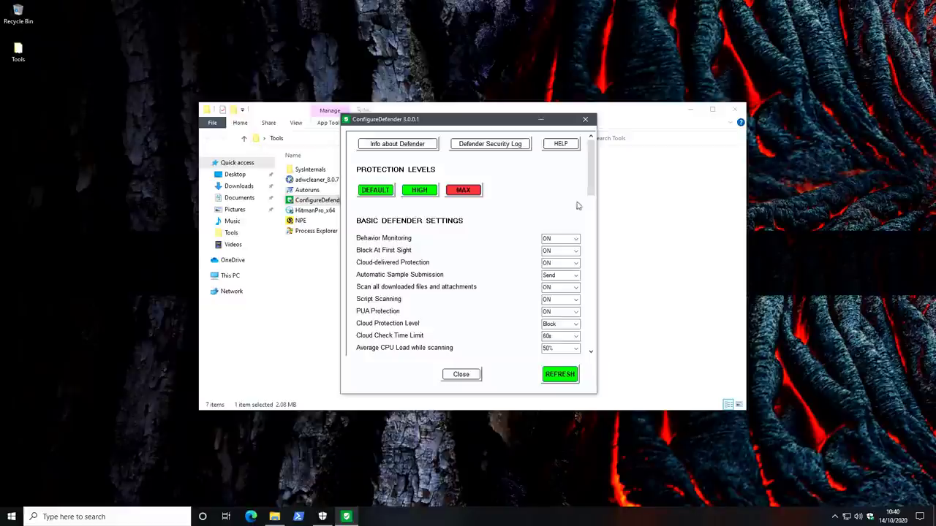
Review the SmartScreen and Exploit Guard settings, then close ConfigureDefender.
drag(592, 191, 594, 203)
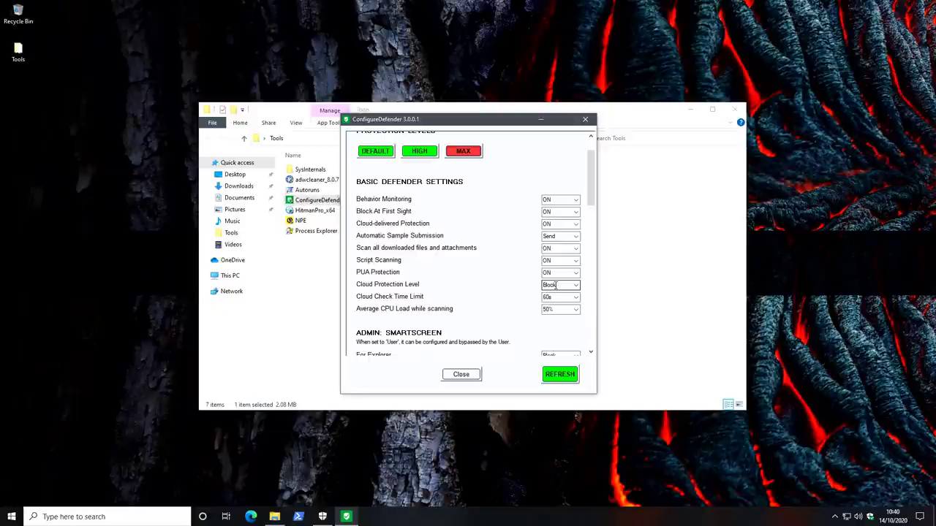
scroll(578, 263, down, 3)
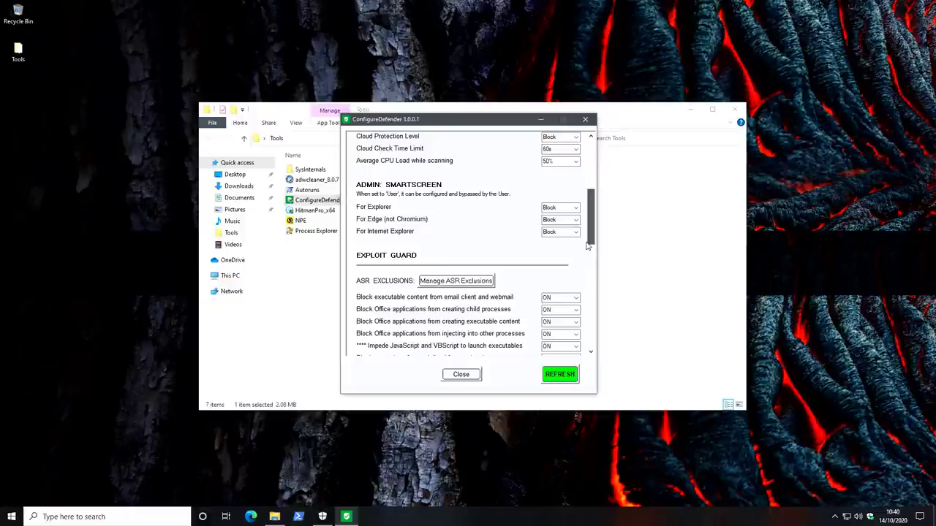
drag(588, 248, 597, 338)
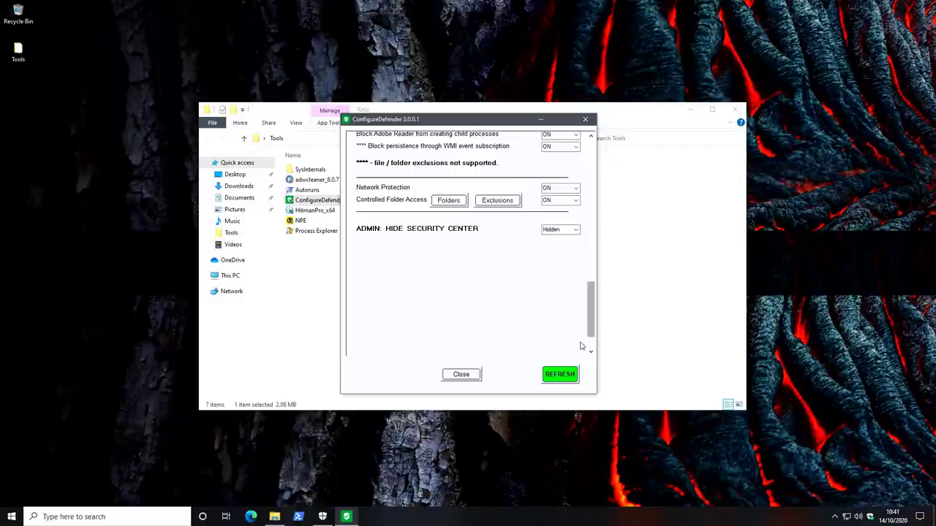
click(471, 377)
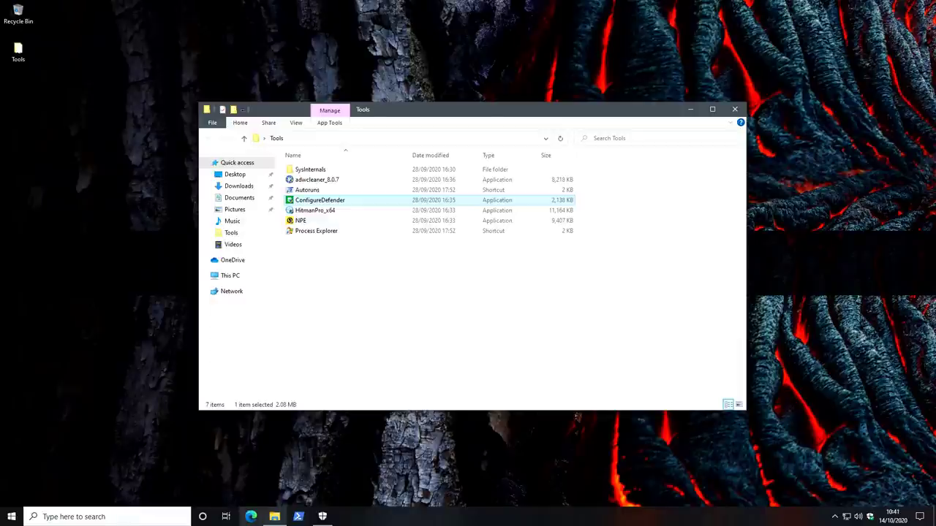
View the 1,764 malware samples in Shared > Classified, then minimize that window.
key(super+e)
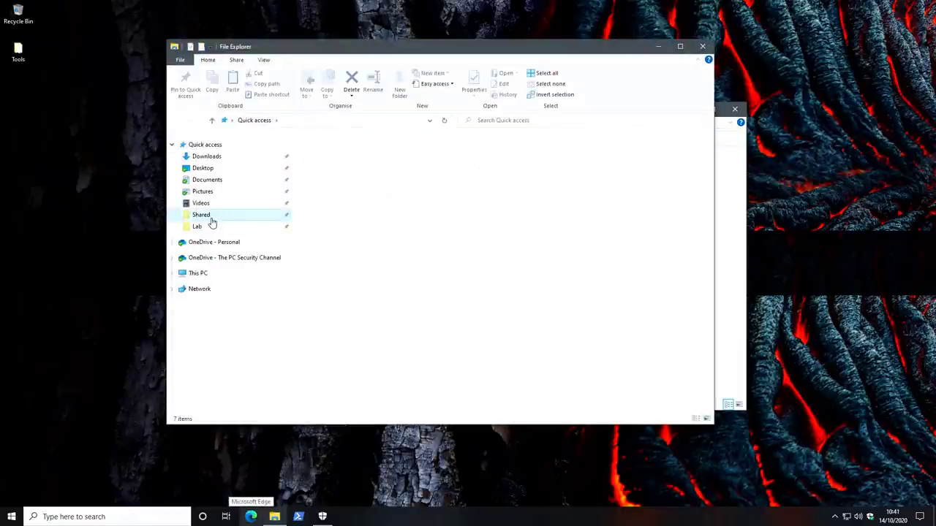
click(209, 218)
double_click(340, 153)
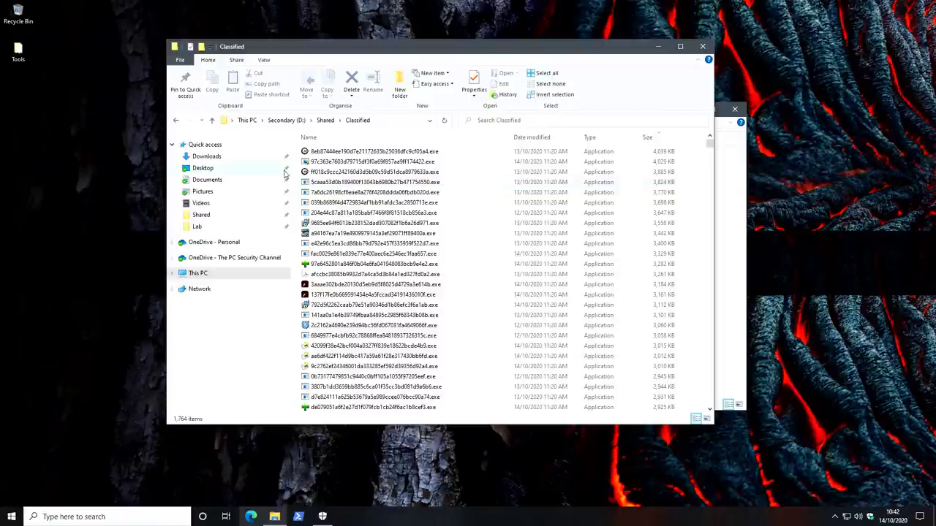
click(658, 46)
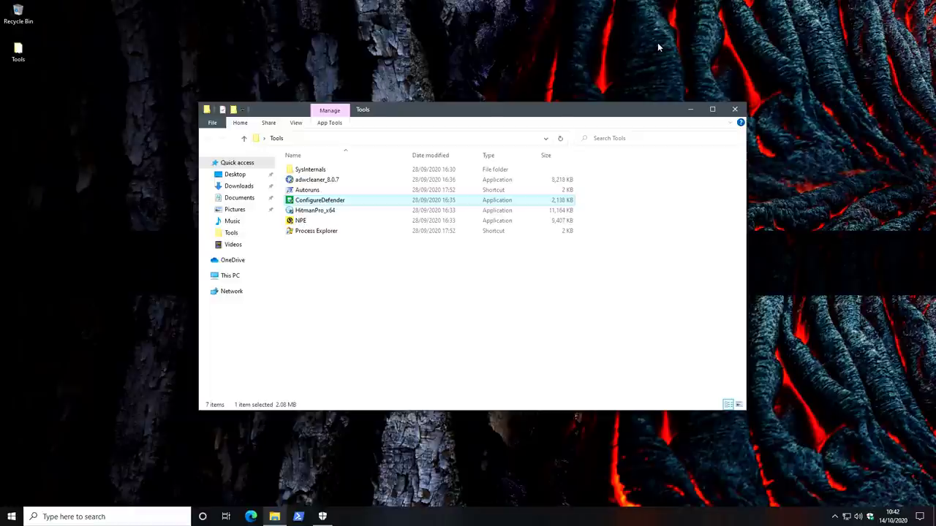
In PowerShell, change to Z:\Shared and enter 'python malx.py' at the prompt.
click(298, 517)
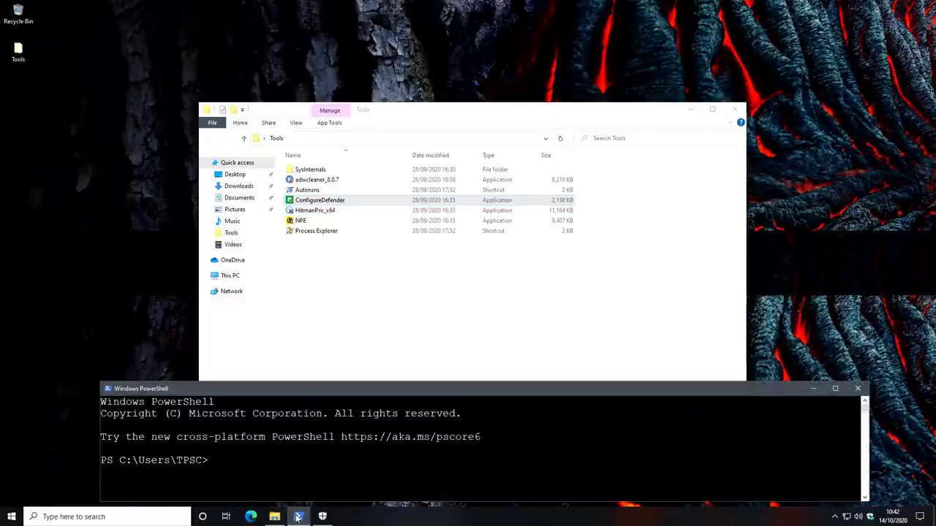
text(python)
key(Escape)
text(cd Z:/Shared)
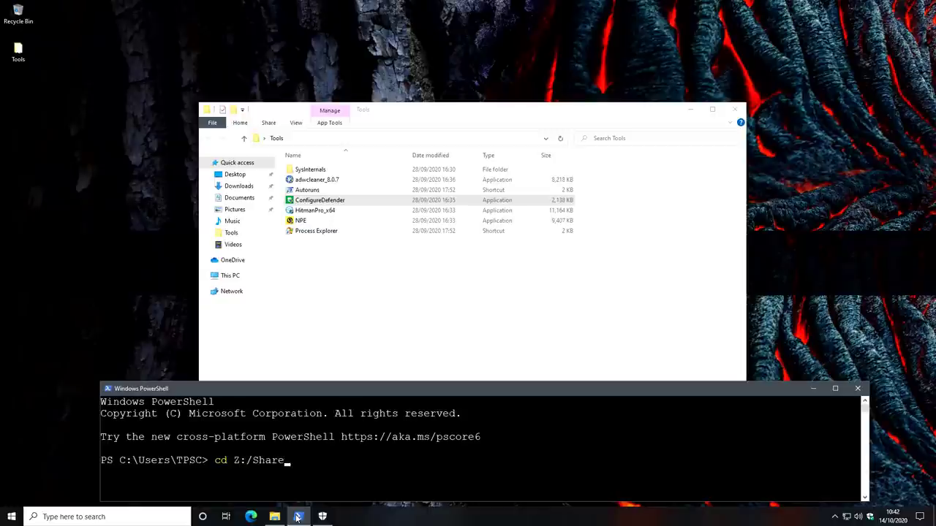
key(Return)
text(python )
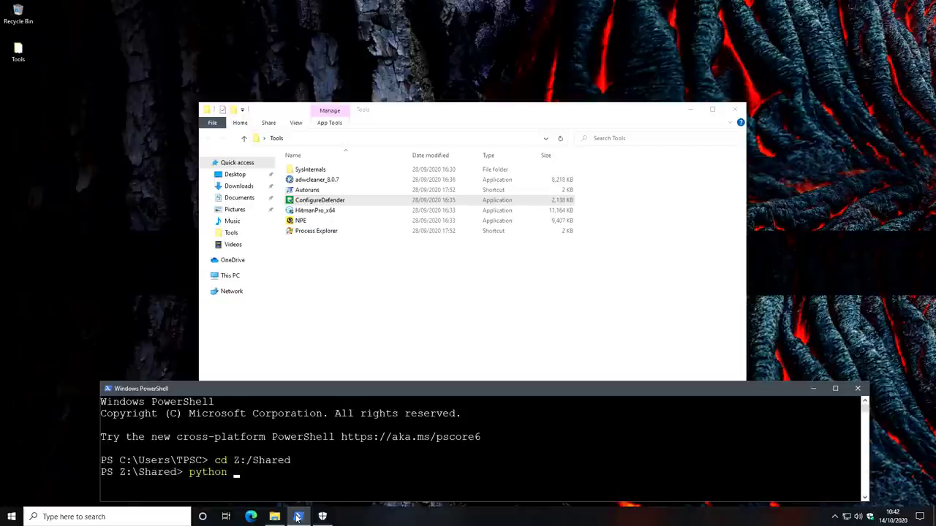
text(malx.py)
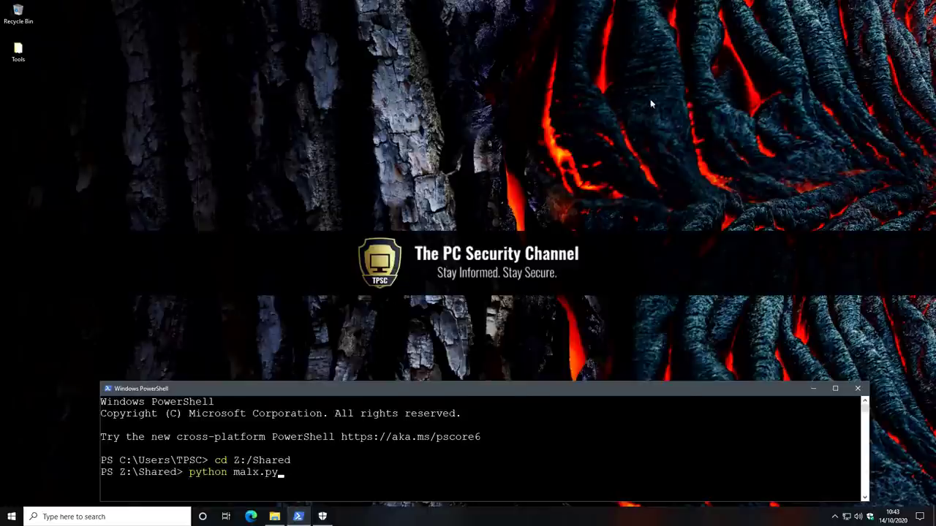
Open Task Manager, move it aside, and sort processes by CPU.
right_click(545, 520)
click(570, 468)
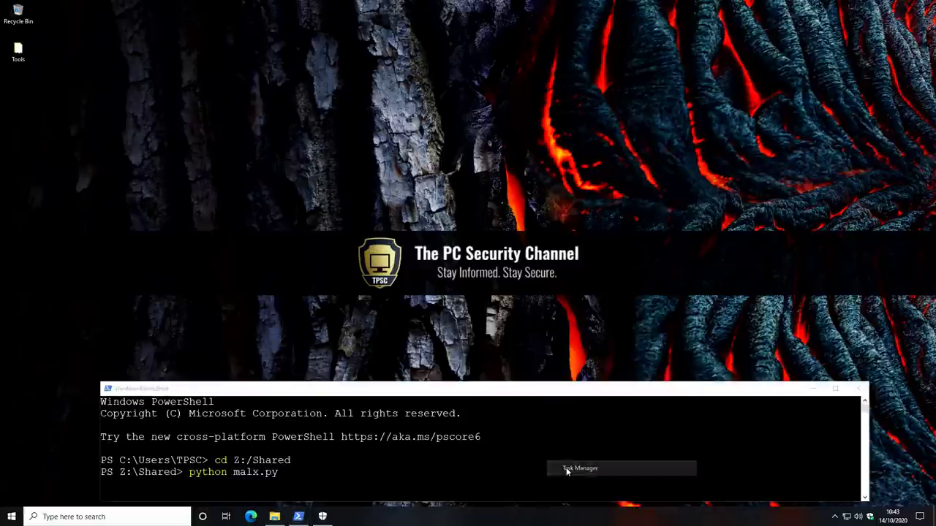
drag(402, 70, 734, 51)
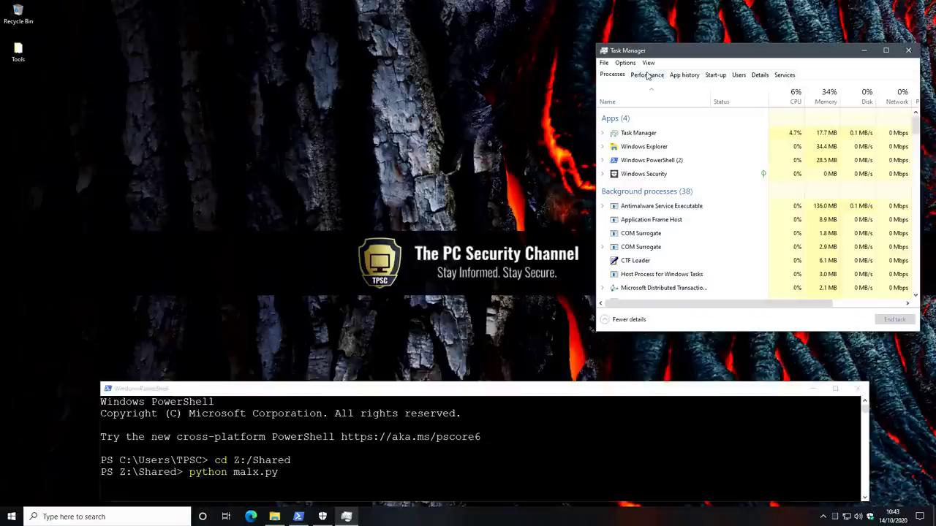
click(775, 95)
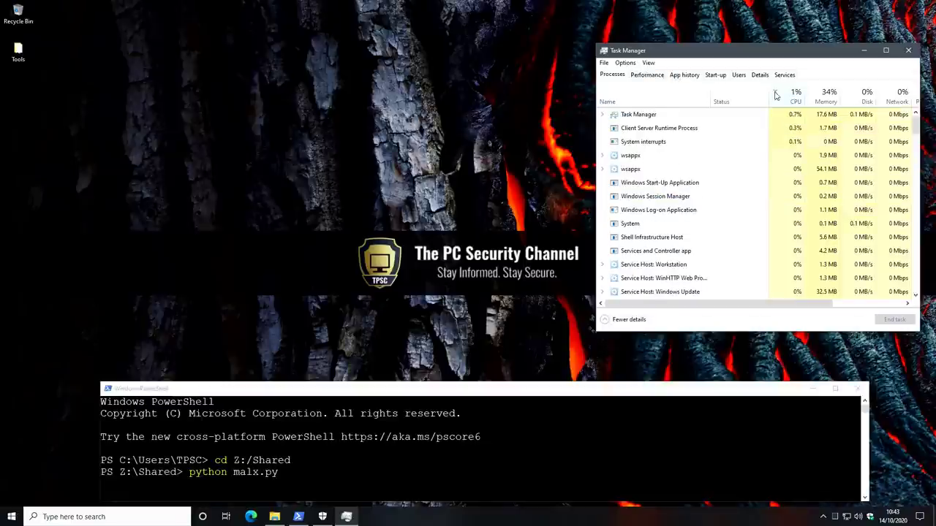
Resize and position Windows Security beside the console, keeping PowerShell in front.
click(322, 517)
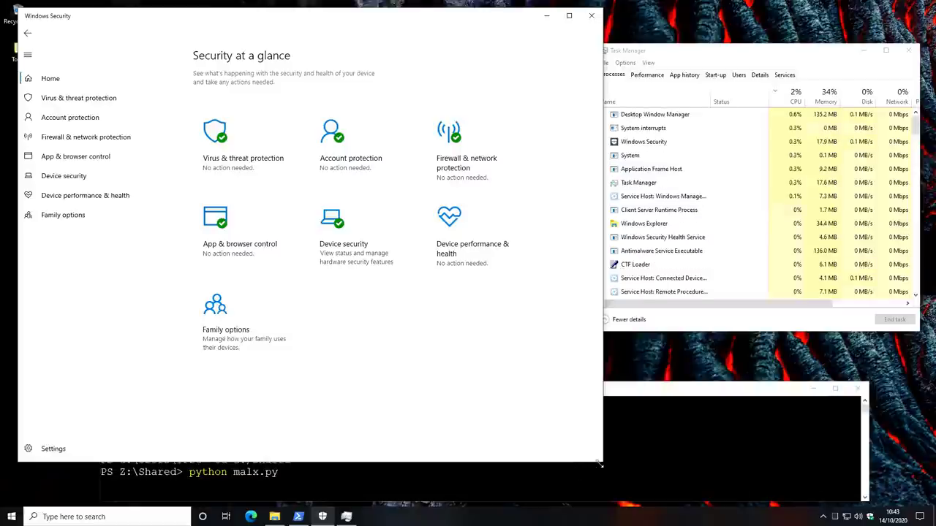
drag(602, 459, 326, 337)
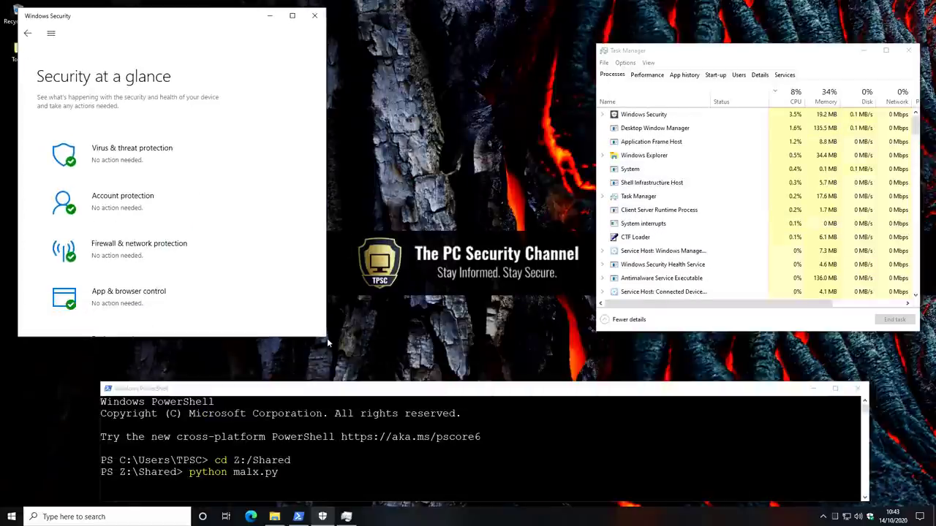
drag(183, 16, 193, 32)
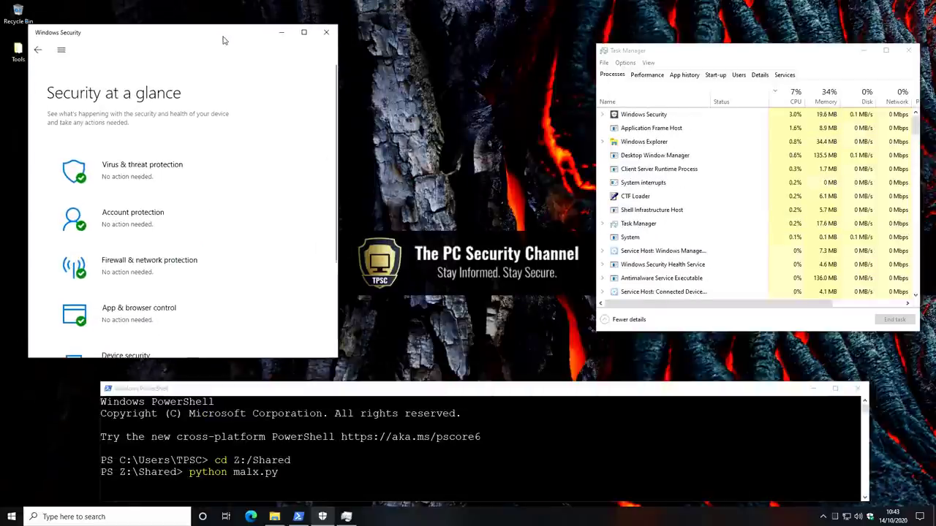
click(407, 401)
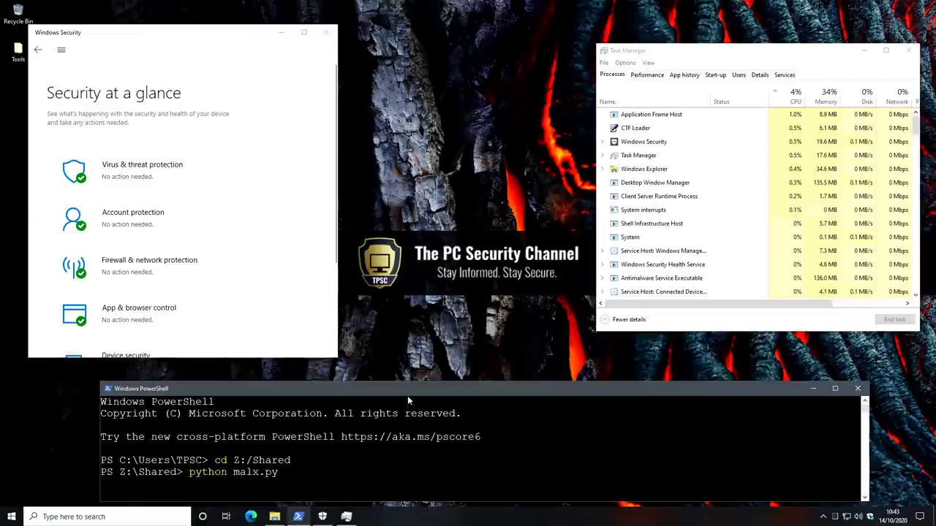
Run the malx.py malware test and open Virus & threat protection in Windows Security.
key(Return)
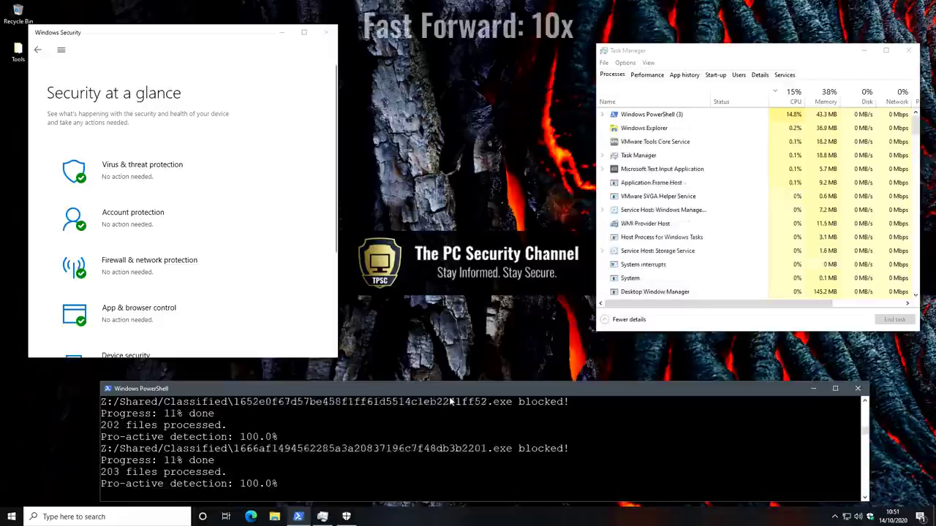
drag(450, 382, 450, 427)
click(134, 170)
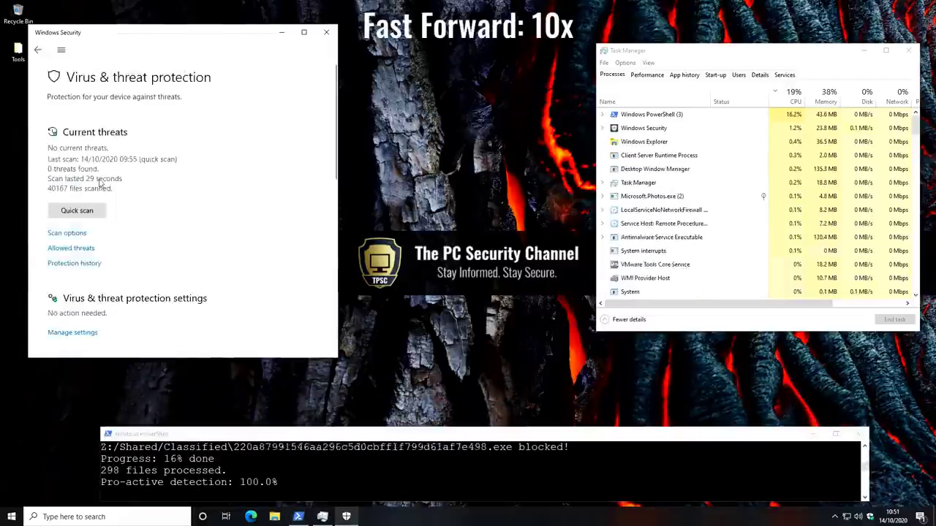
scroll(115, 314, down, 3)
scroll(115, 314, up, 1)
scroll(115, 314, up, 4)
Check Protection history with admin approval, then return to Security at a glance.
click(73, 263)
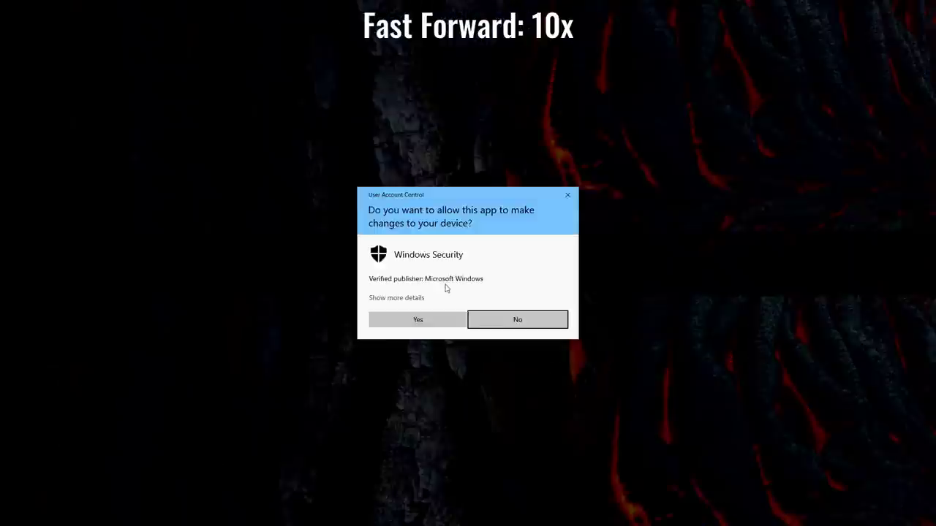
click(417, 317)
click(38, 50)
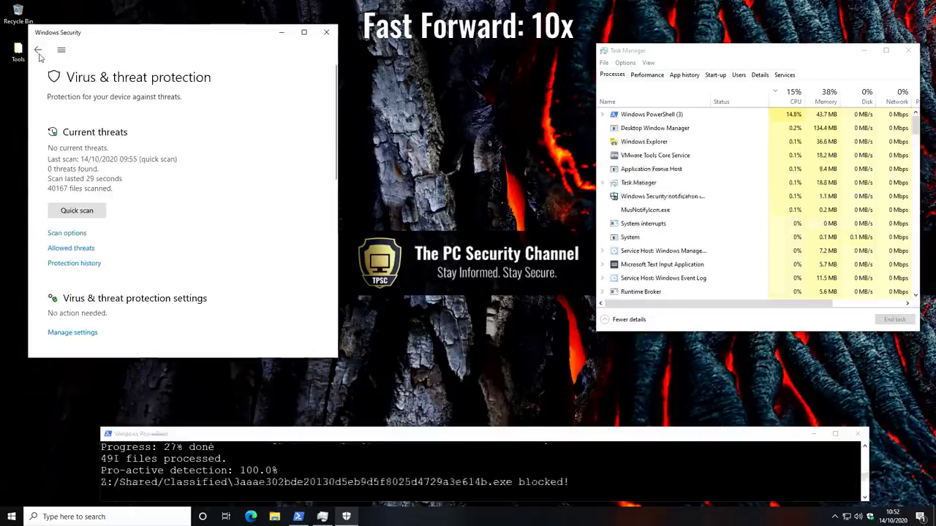
click(219, 438)
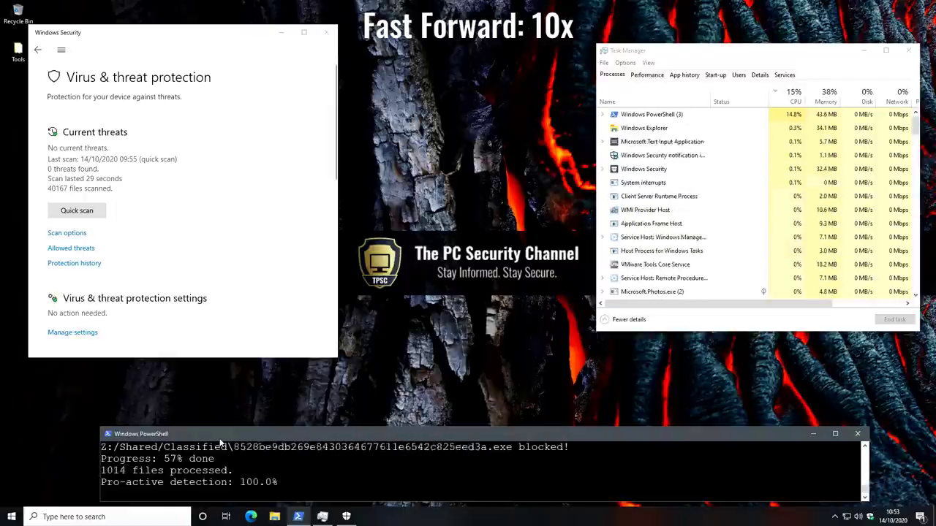
click(38, 48)
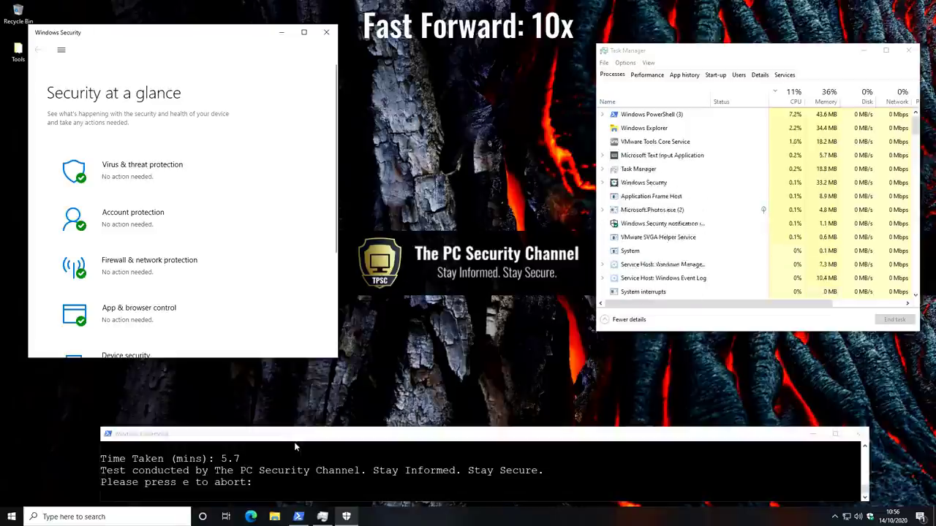
Read the final summary: 1764 files executed, 100.0% pro-active detection, 0 missed.
scroll(294, 442, up, 2)
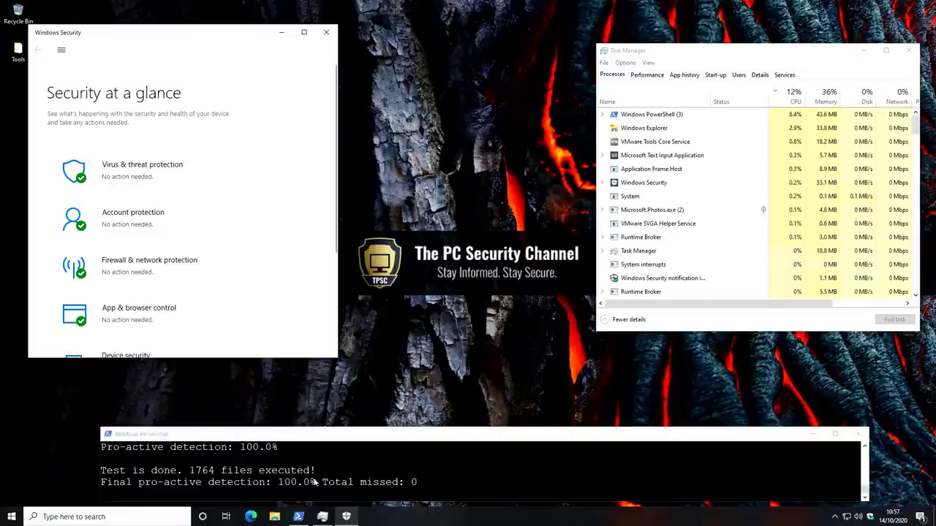
Minimise Task Manager and search 'pocket tanks free download' in a new Edge window.
click(347, 516)
click(251, 517)
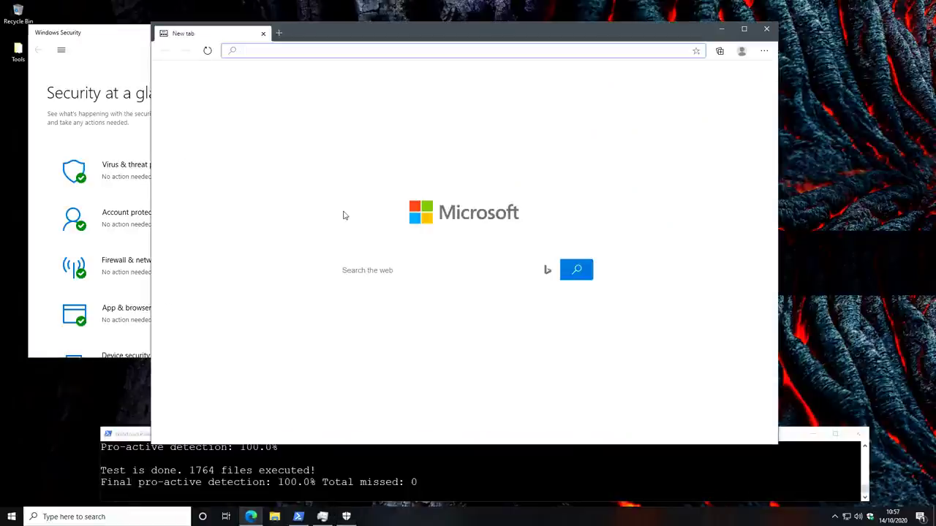
click(388, 267)
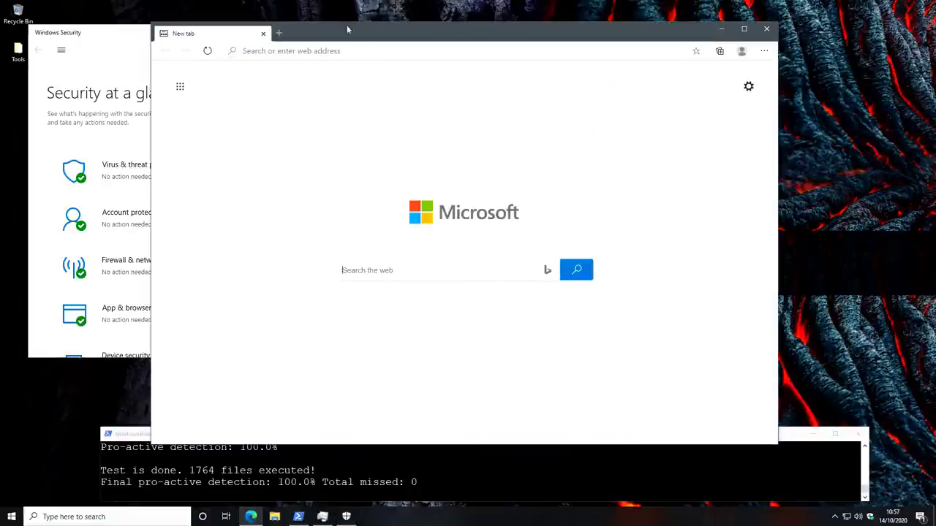
click(330, 51)
text(poc)
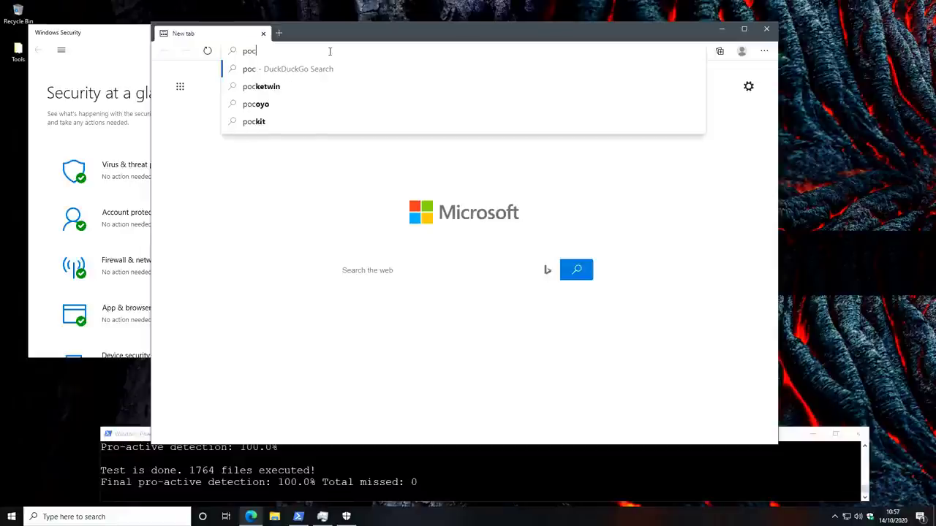
text(ket tanks free download)
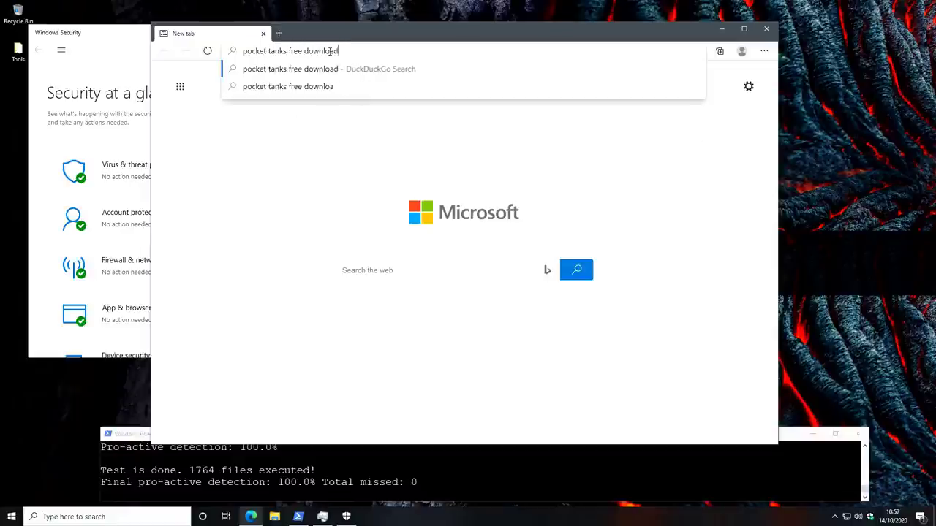
key(Return)
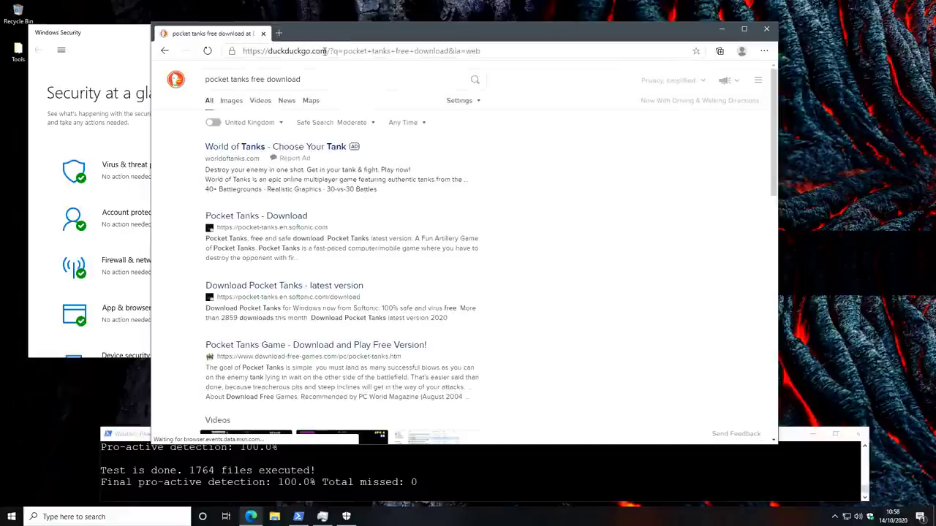
Download ptanks.exe from Softonic's Pocket Tanks page and run the installer.
click(249, 223)
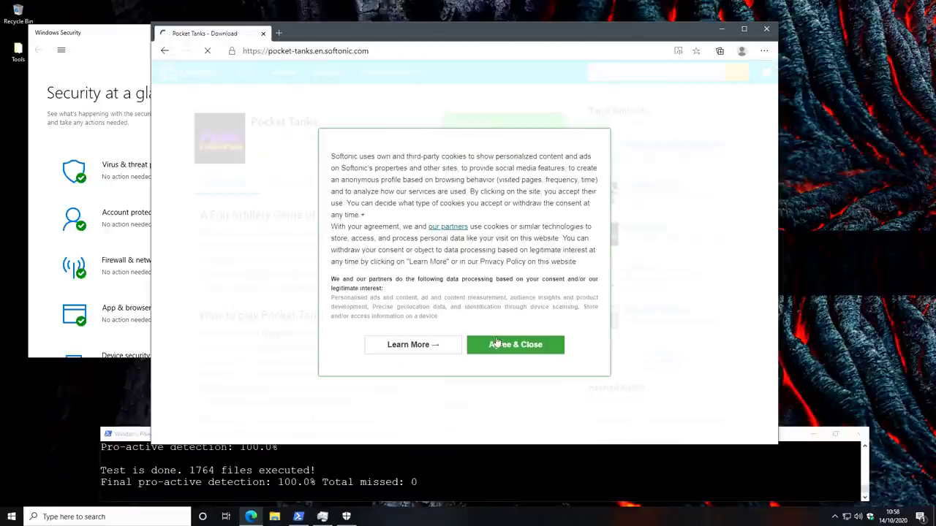
click(497, 130)
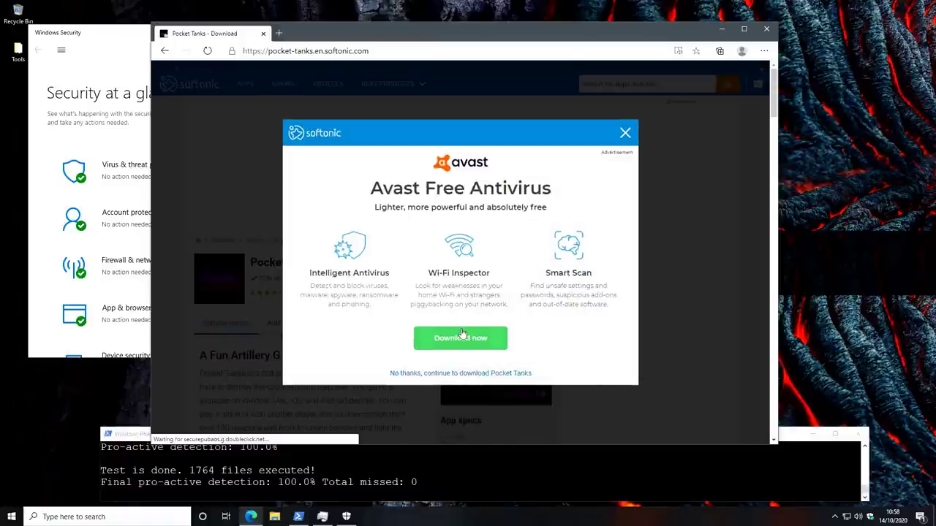
click(625, 132)
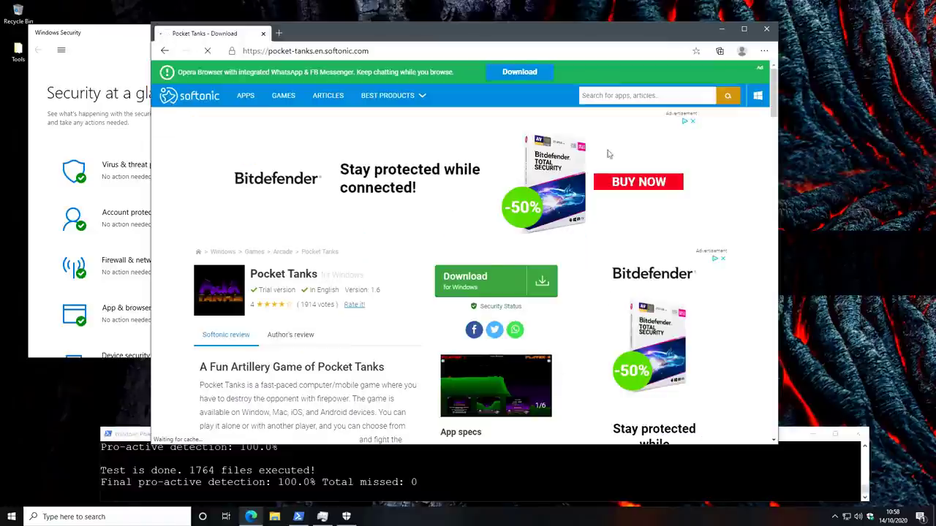
click(478, 270)
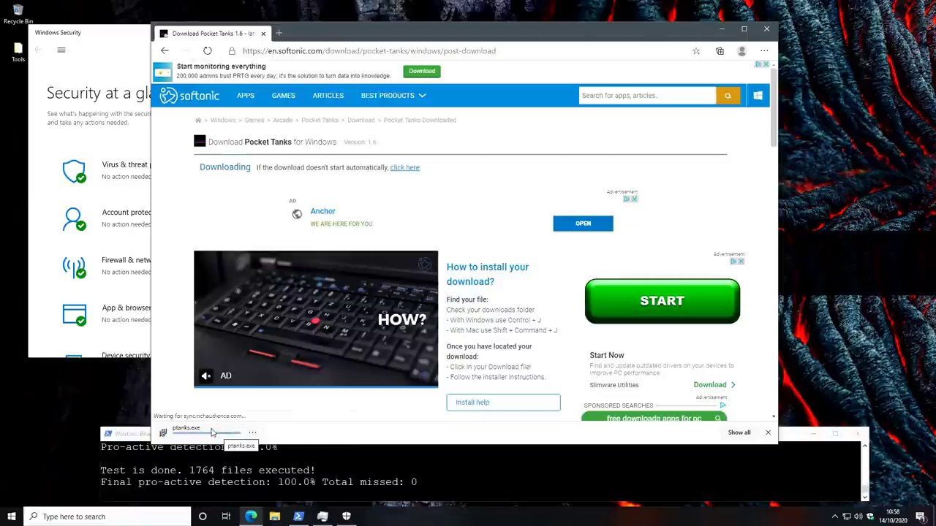
click(211, 432)
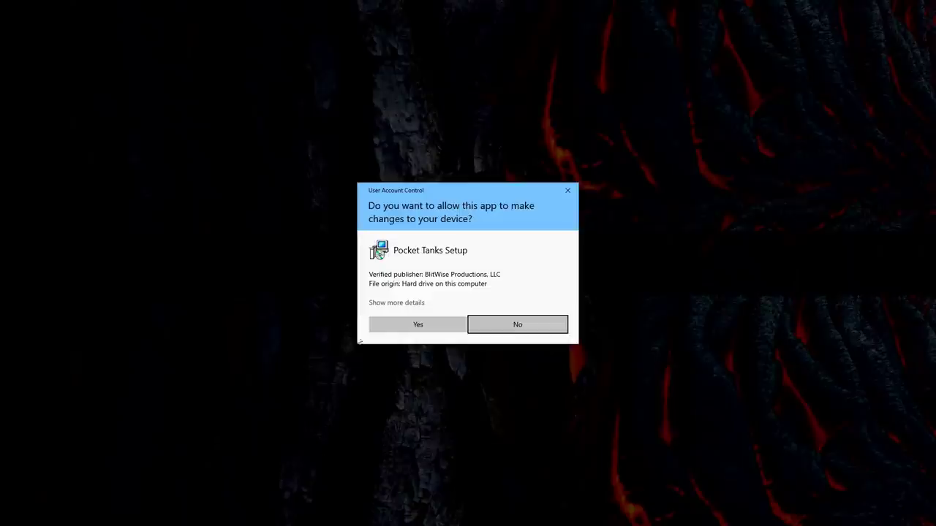
Install Pocket Tanks with default settings, launch it, and close the Edge window.
click(383, 329)
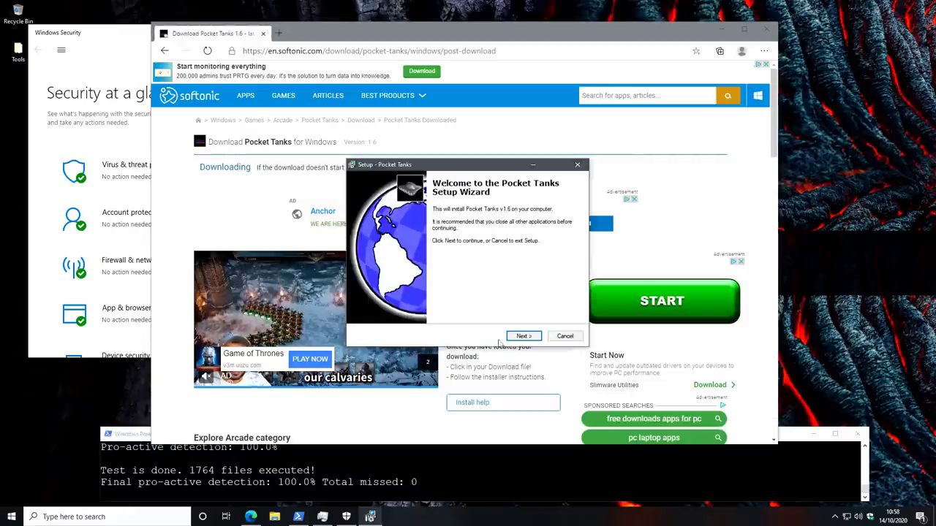
click(517, 336)
click(369, 305)
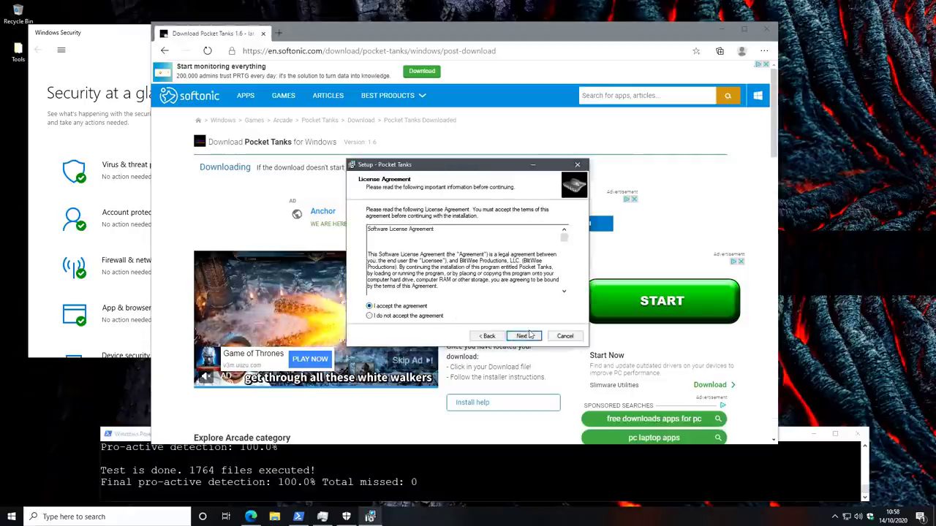
click(530, 336)
click(530, 336)
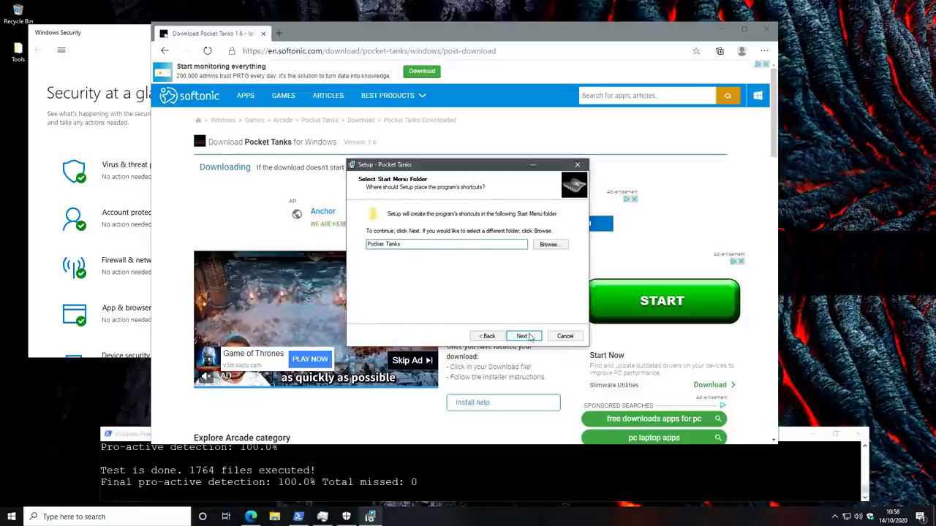
click(530, 335)
click(530, 335)
click(530, 336)
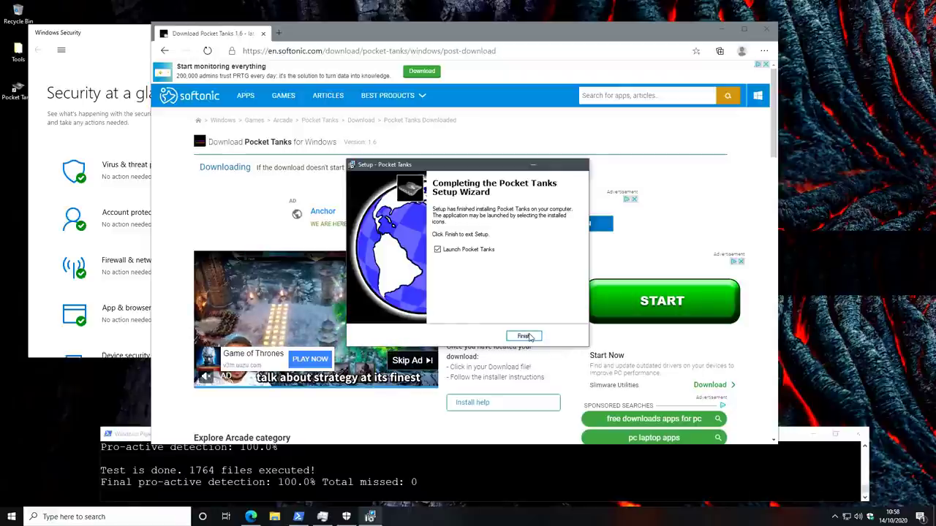
click(529, 335)
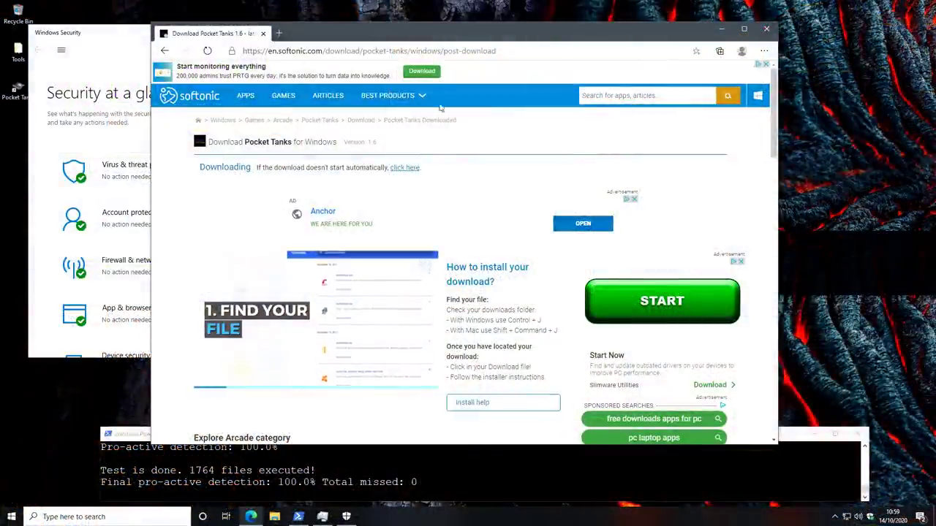
click(263, 34)
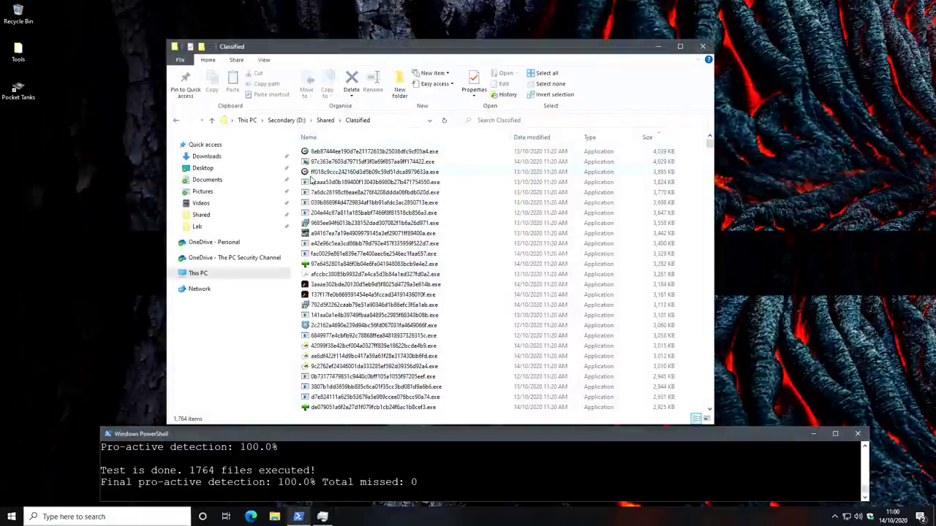
Navigate from the Shared folder to the Lab's Ransomware folder.
key(alt+Left)
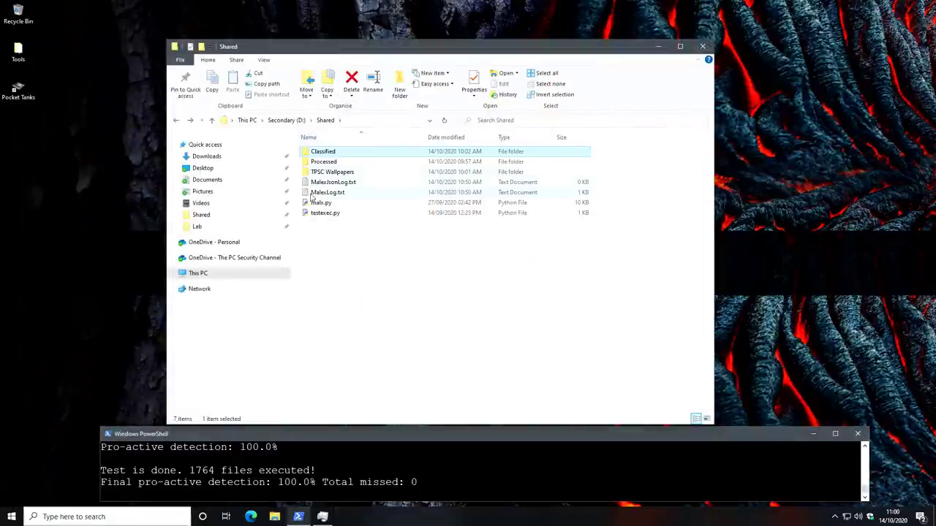
click(225, 225)
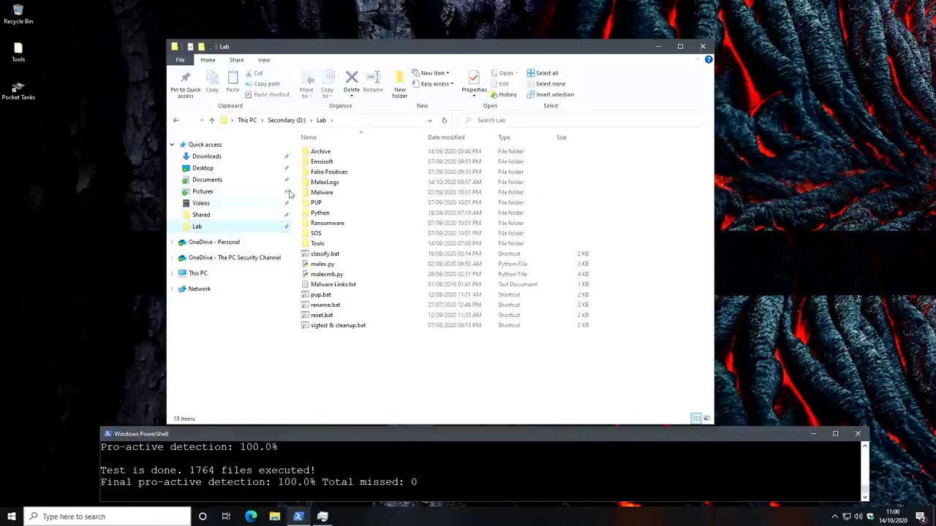
double_click(322, 223)
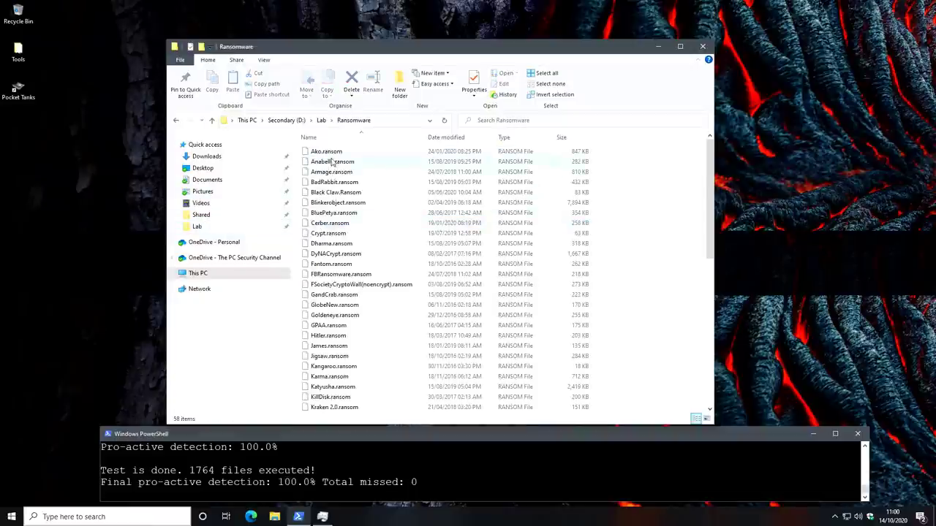
Select Wannacry.ransom and WastedLocker.ransom, attempt the move, and dismiss the virus-blocked error.
scroll(326, 292, down, 11)
click(326, 387)
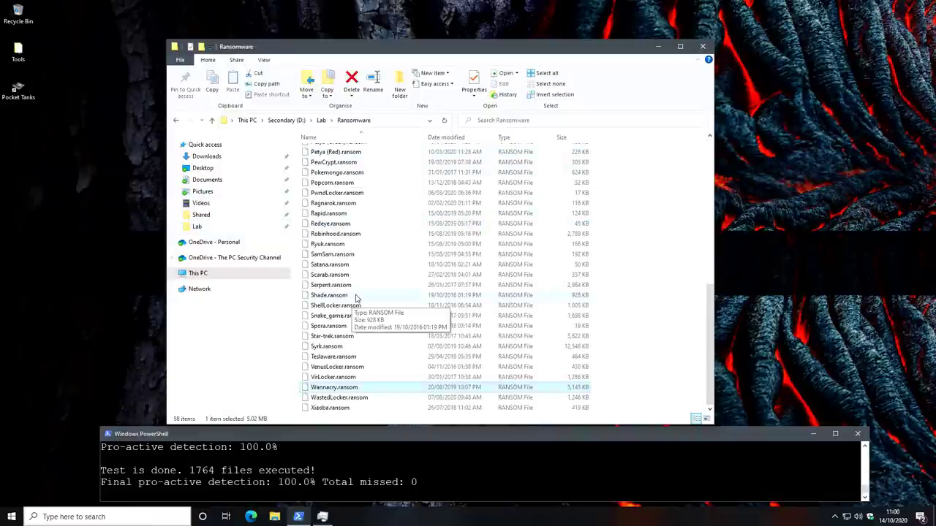
click(325, 398)
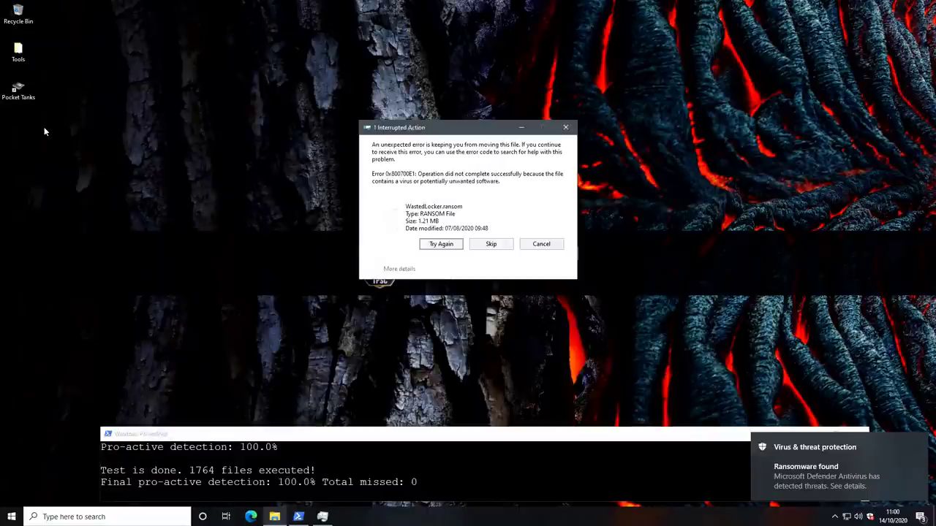
click(536, 247)
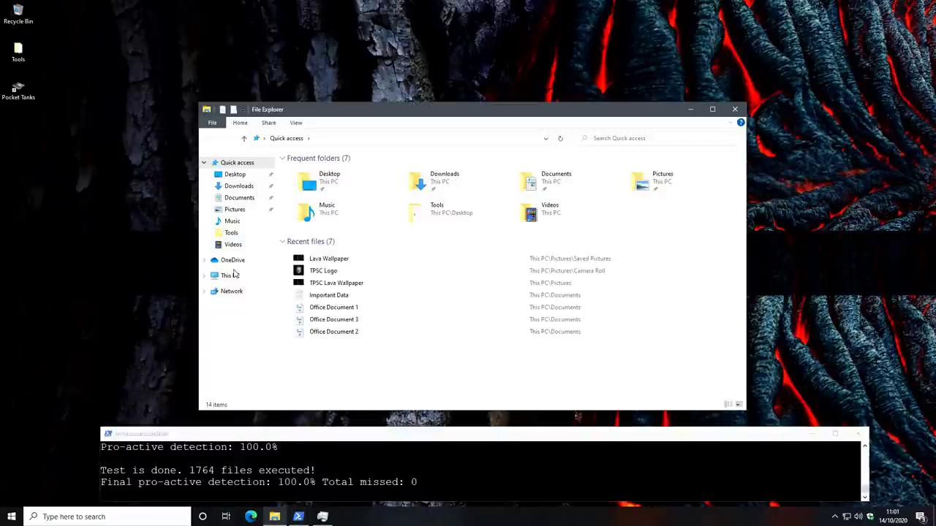
Open Shared Folders (Z:) > Shared and drag MalexLog onto the desktop as a copy.
click(232, 274)
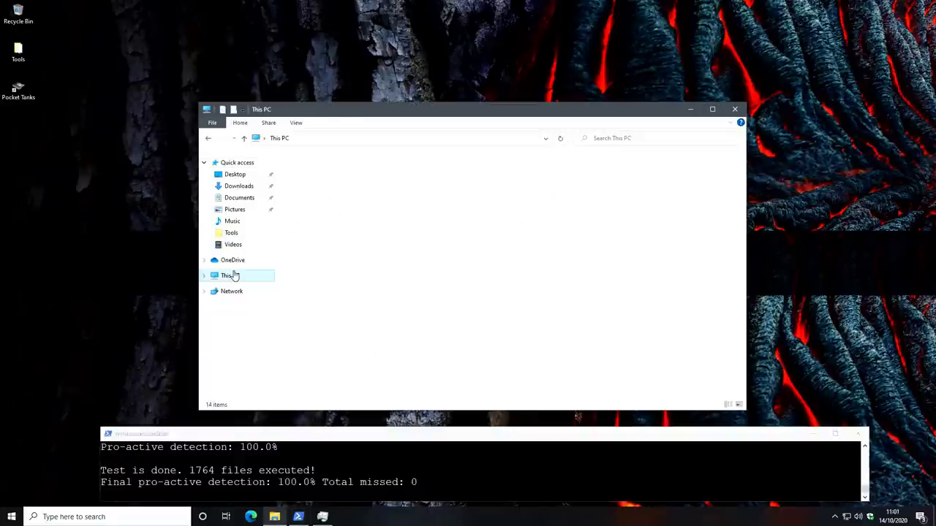
double_click(328, 316)
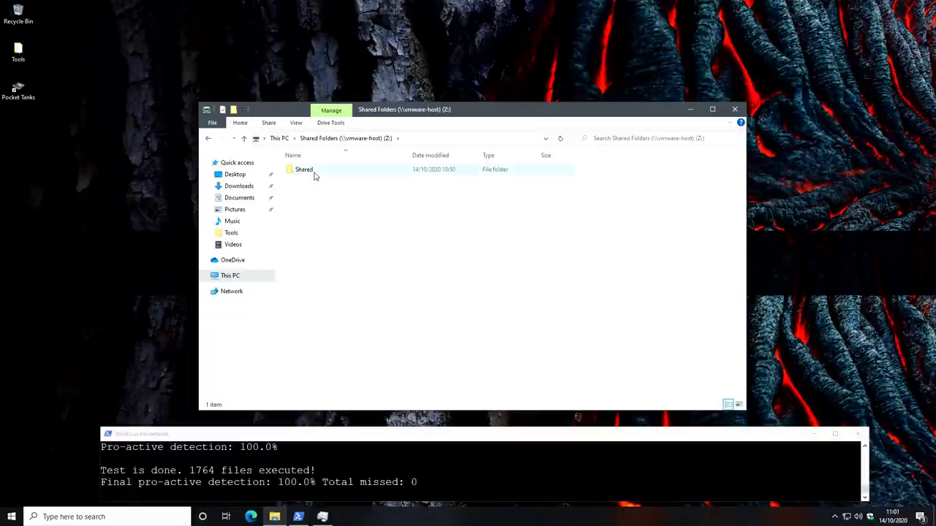
double_click(304, 169)
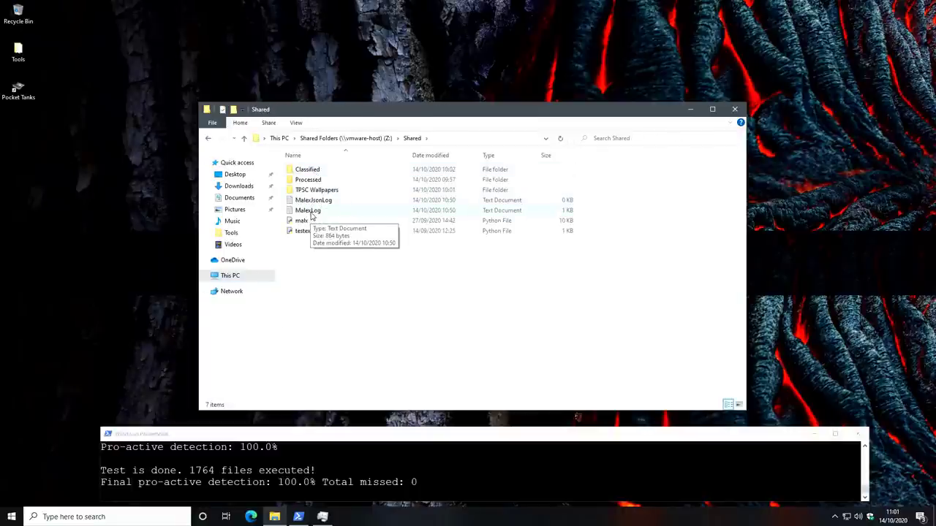
click(310, 212)
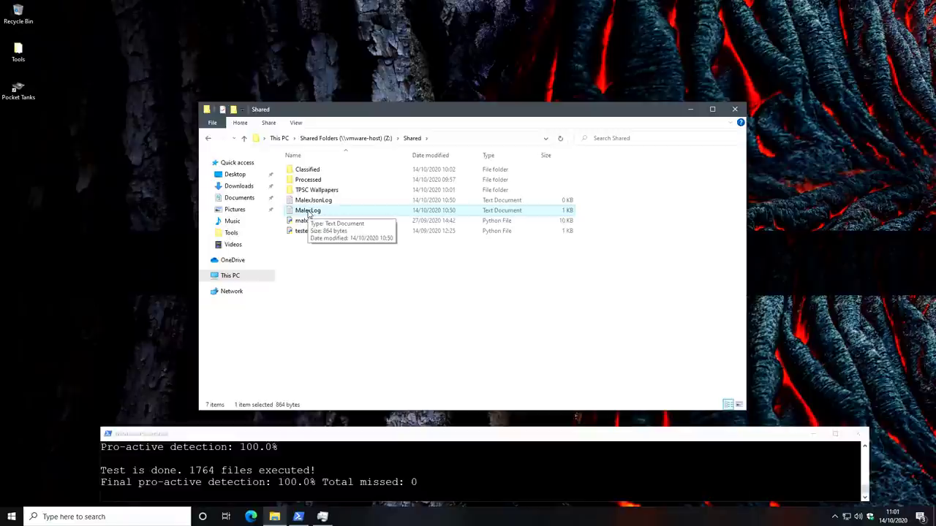
drag(308, 212, 25, 134)
Open the desktop MalexLog in Notepad, scroll to the end of the log, and close it.
double_click(26, 134)
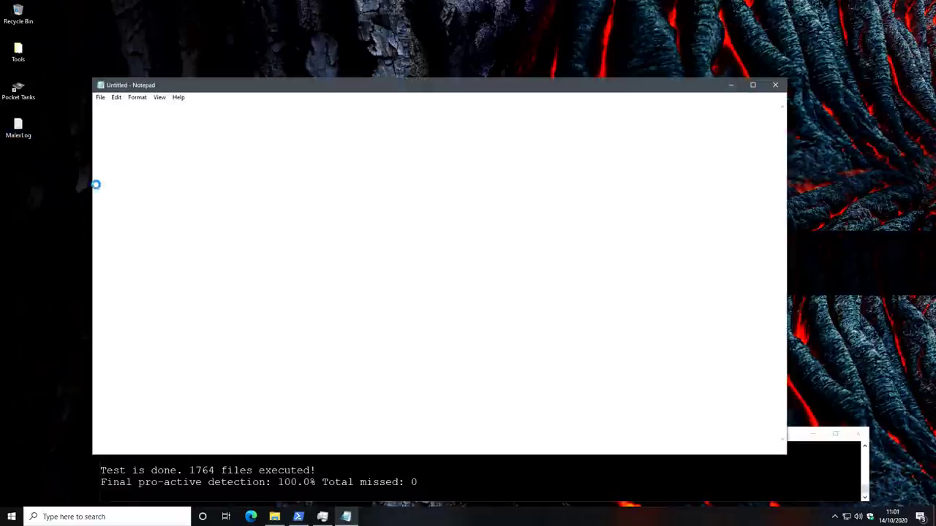
scroll(173, 212, down, 9)
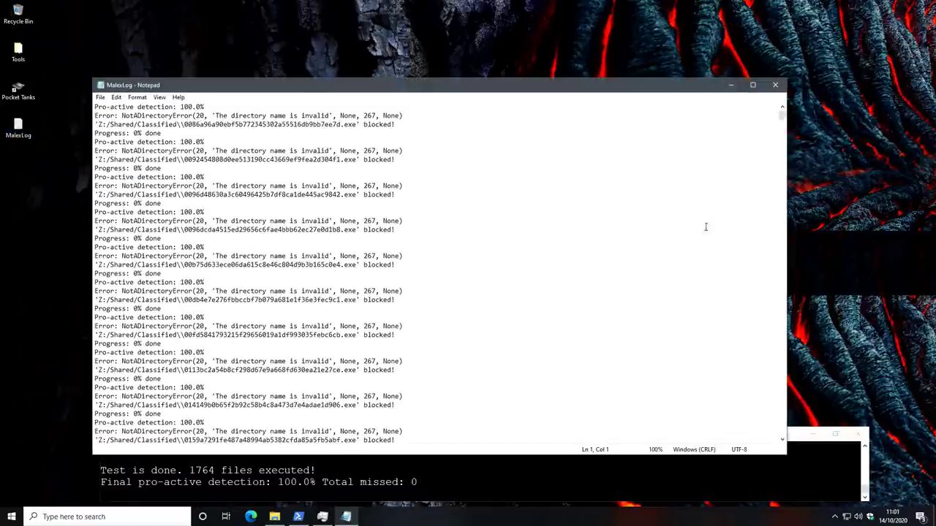
drag(783, 117, 761, 448)
key(alt+F4)
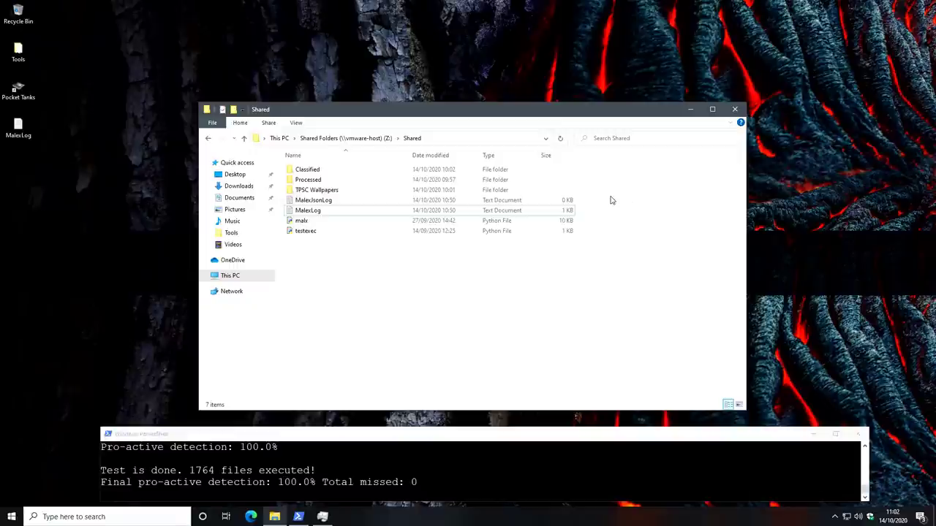
Launch ConfigureDefender from the Tools folder, approving the administrator prompt.
click(231, 233)
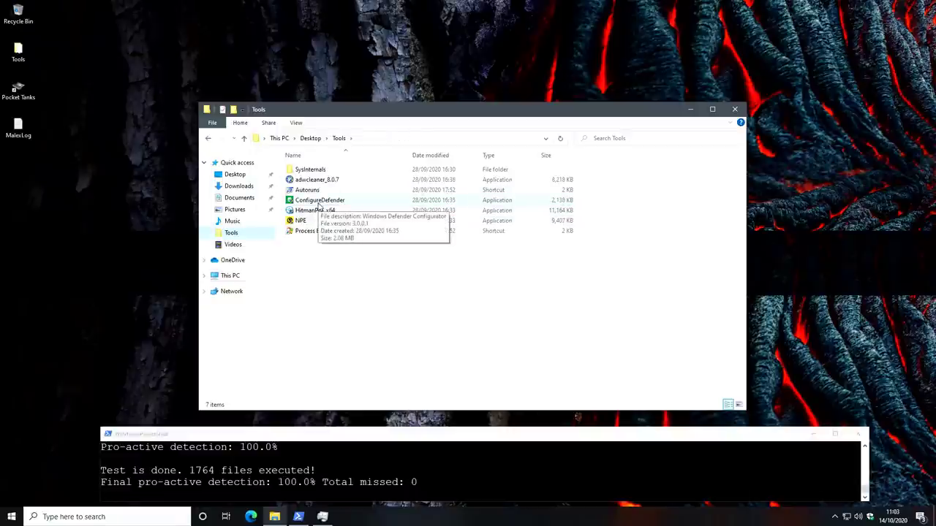
double_click(319, 201)
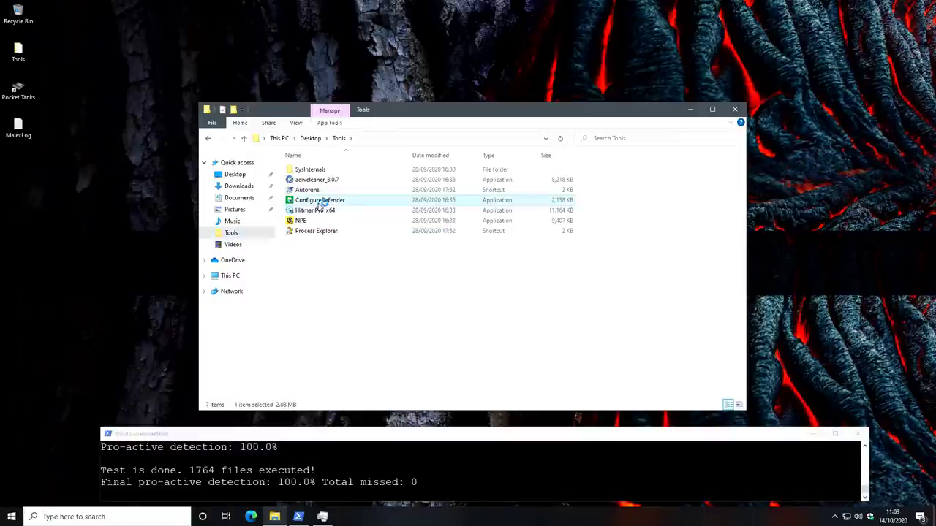
click(418, 324)
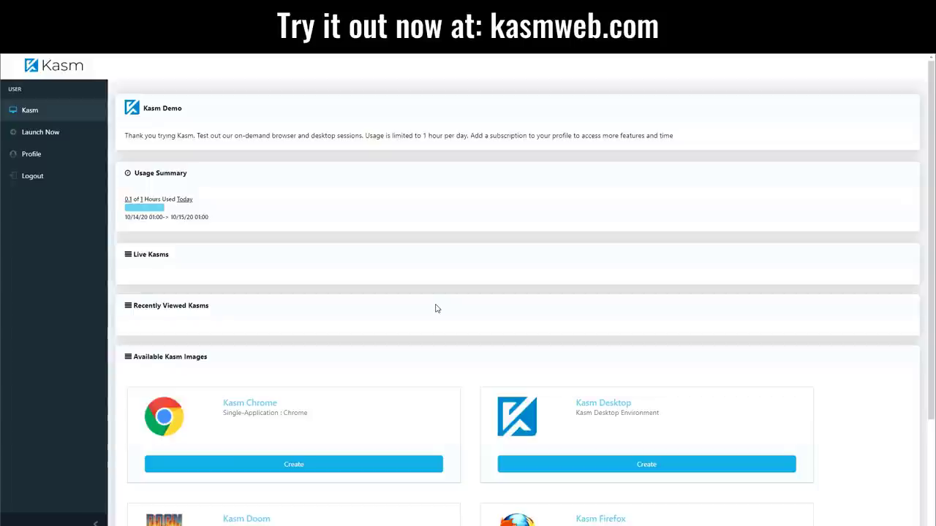
Create a Kasm Desktop session, then launch and close Google Chrome inside it.
click(547, 465)
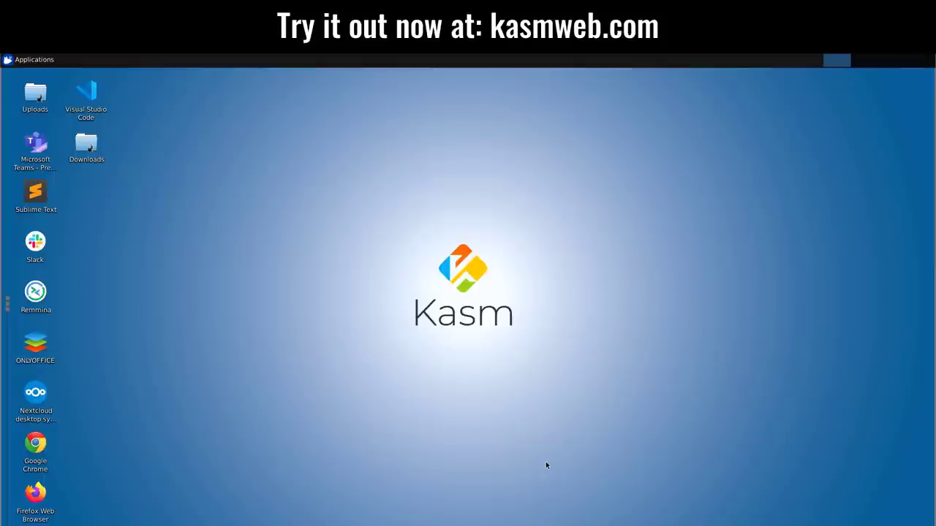
double_click(35, 442)
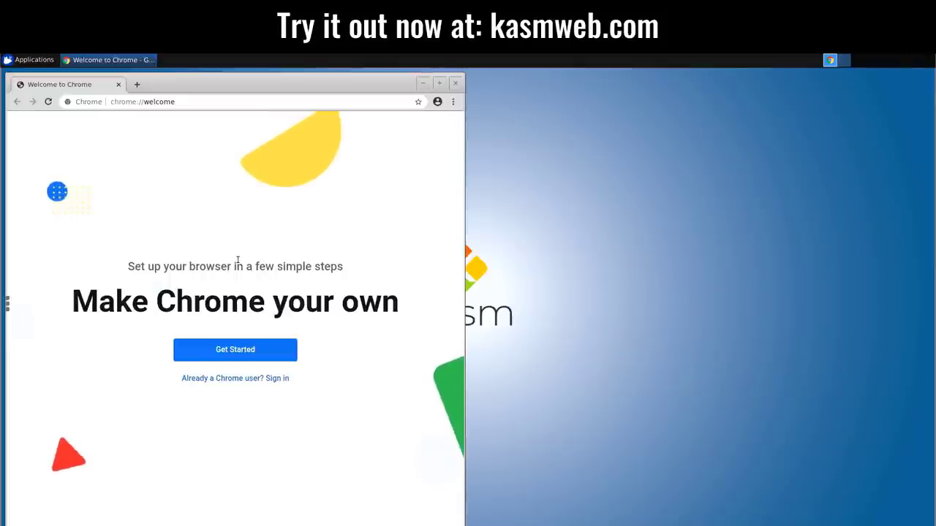
click(454, 84)
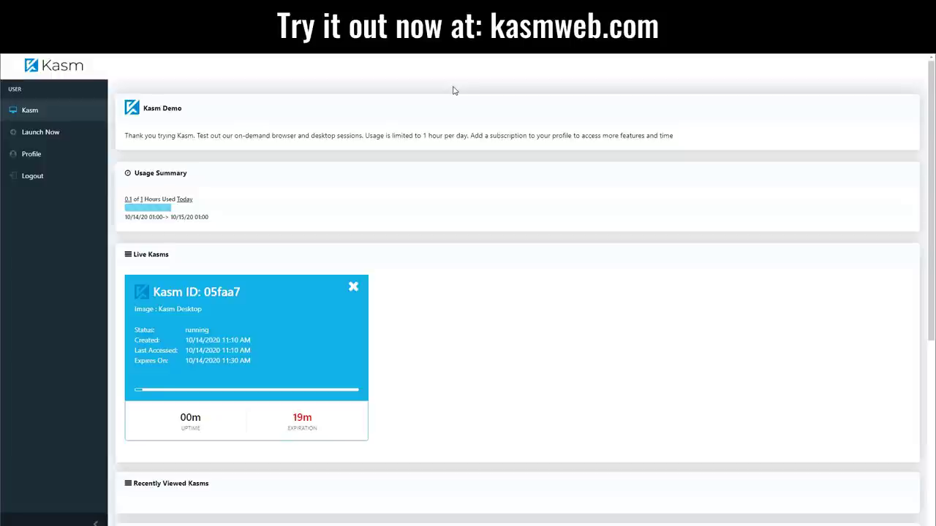
Delete the running Kasm Desktop session from Live Kasms and confirm the deletion.
mouse_move(368, 293)
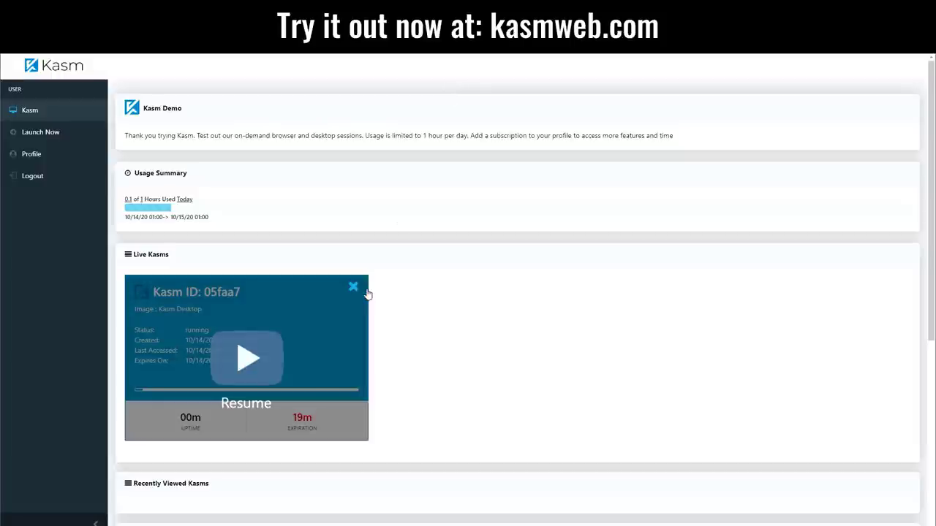
click(354, 288)
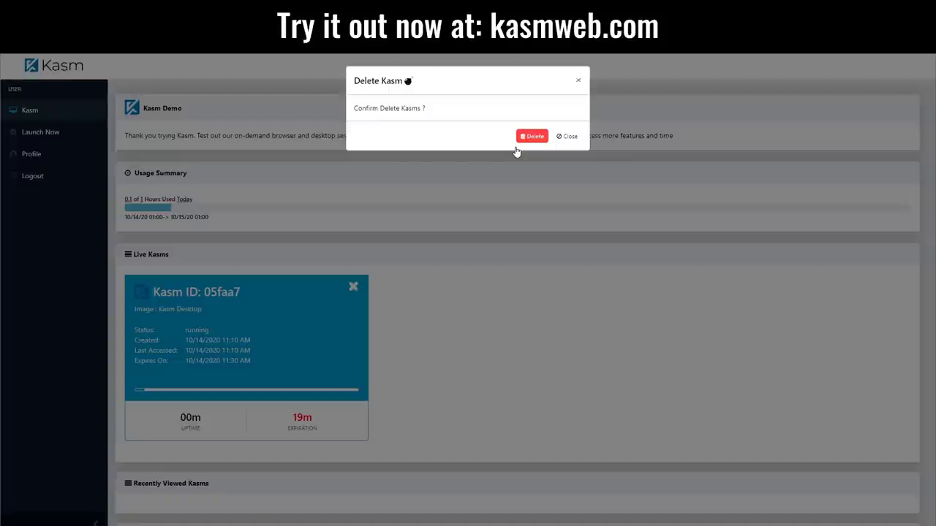
click(519, 141)
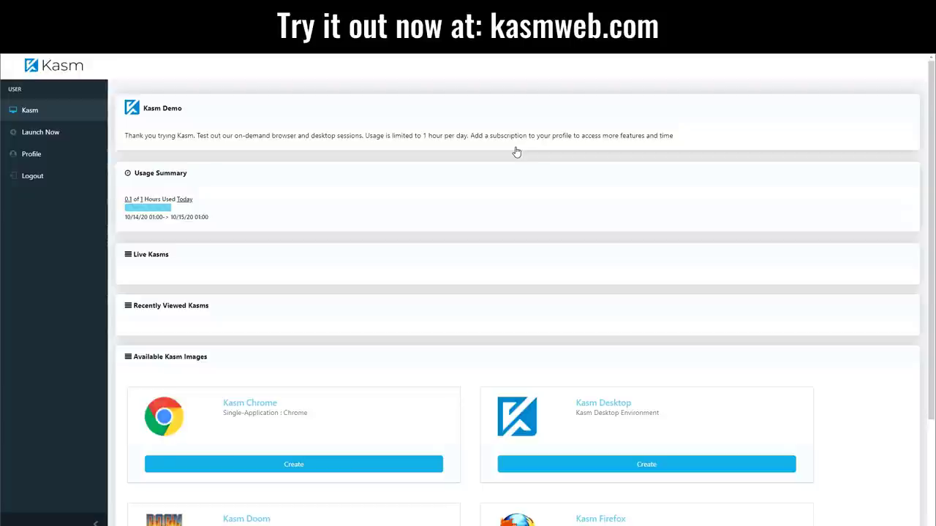
Create a Kasm Doom session and choose New Game from Doom's main menu.
scroll(516, 152, down, 2)
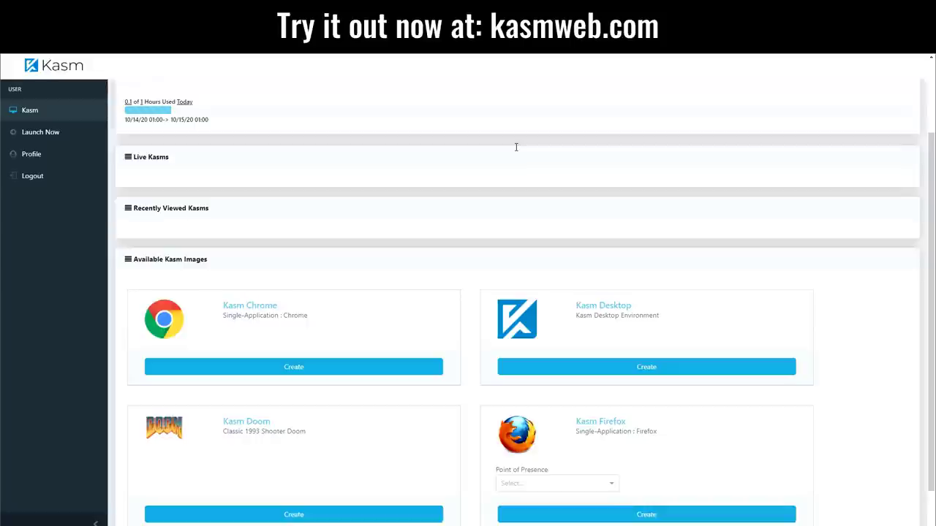
click(283, 514)
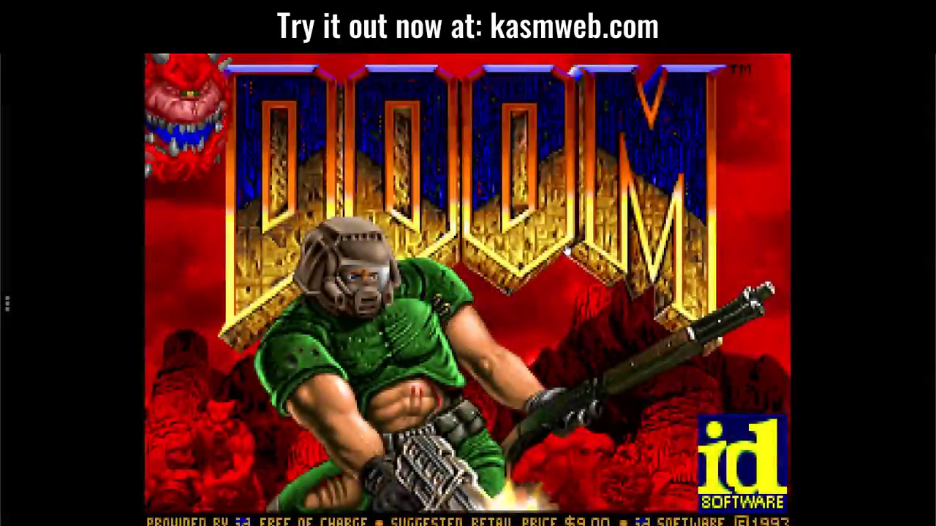
click(567, 251)
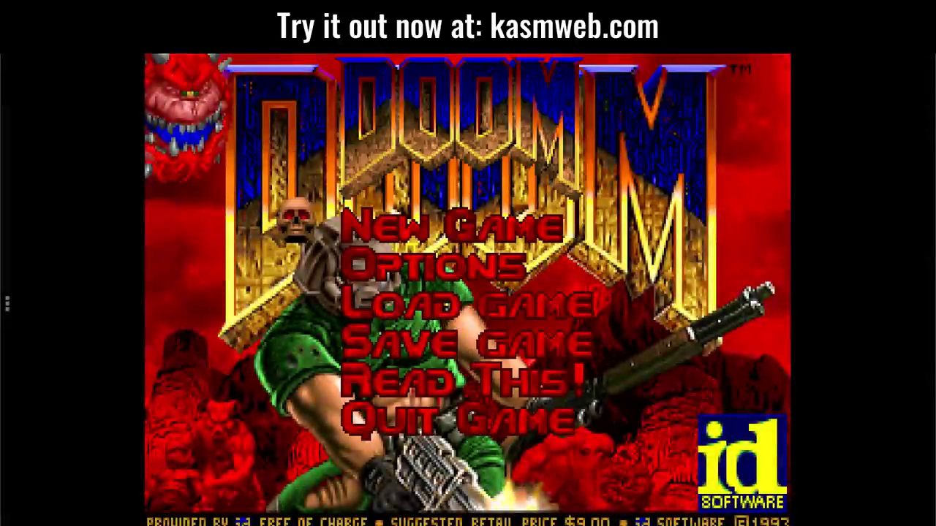
key(Return)
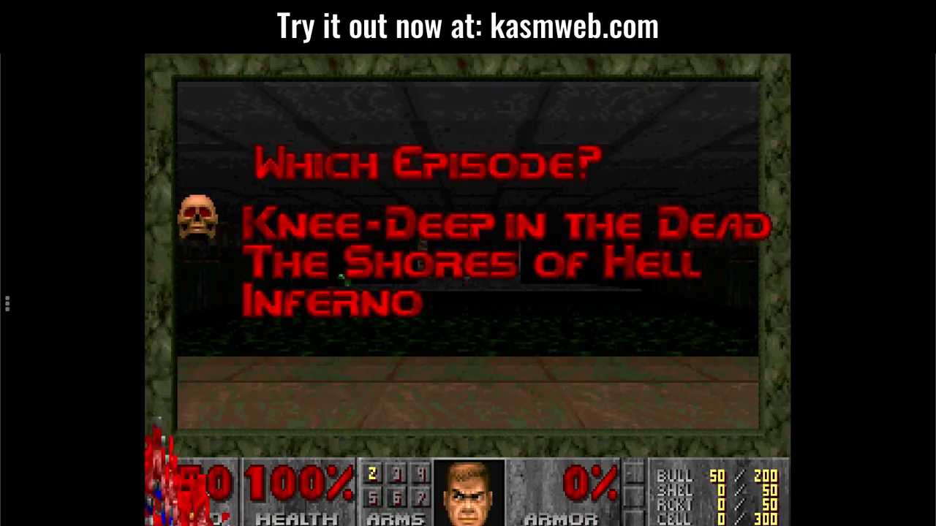
key(Return)
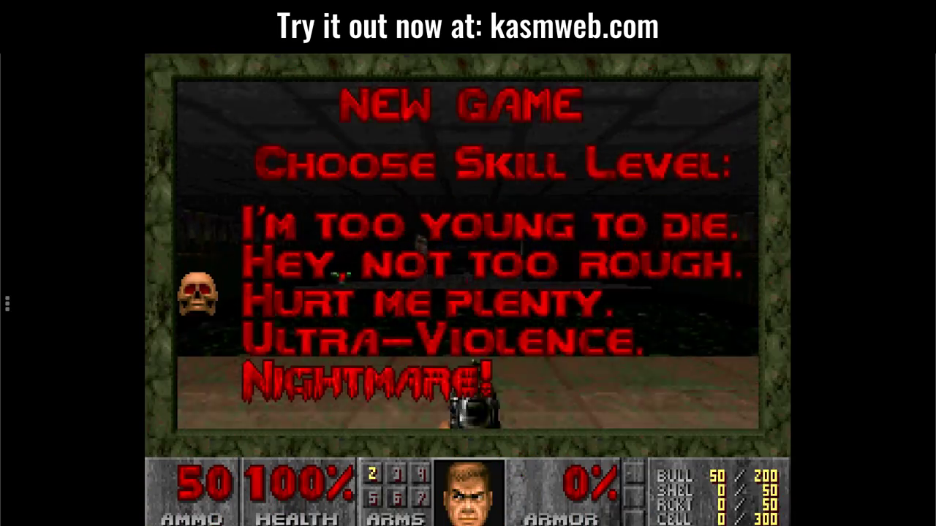